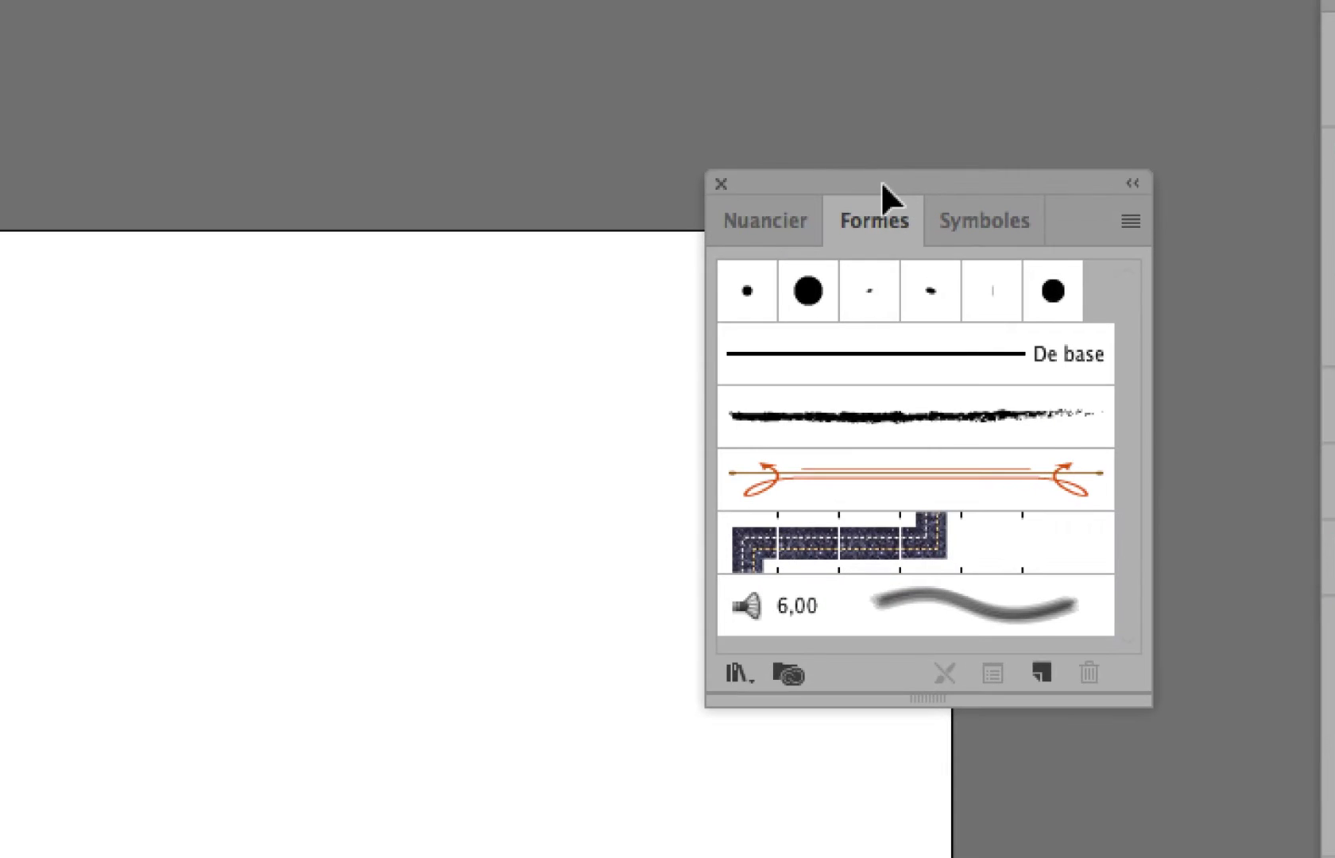
# Step: Look at the Symboles collection, return to the Formes brush collection and enlarge it vertically
pyautogui.click(806, 210)
pyautogui.click(911, 198)
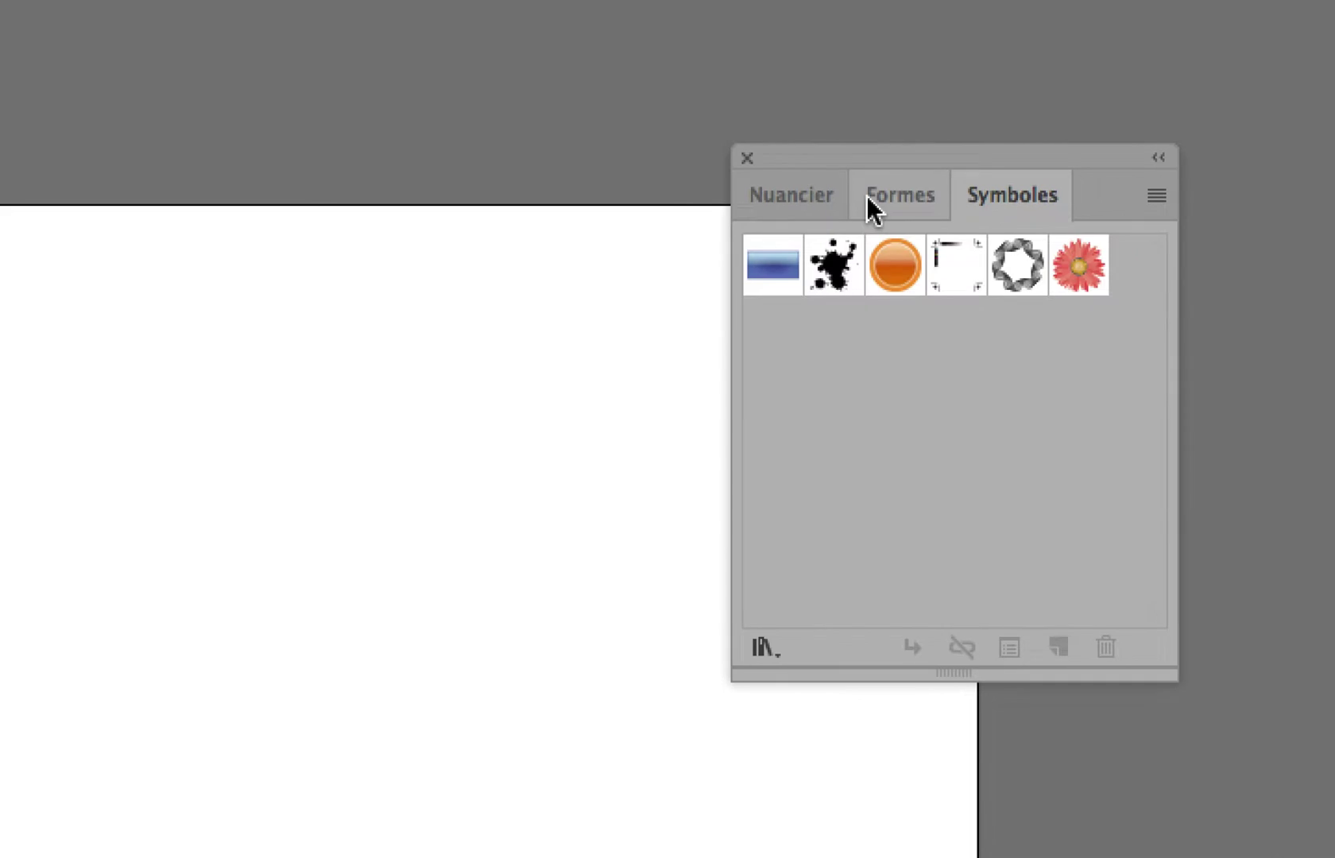
pyautogui.click(791, 197)
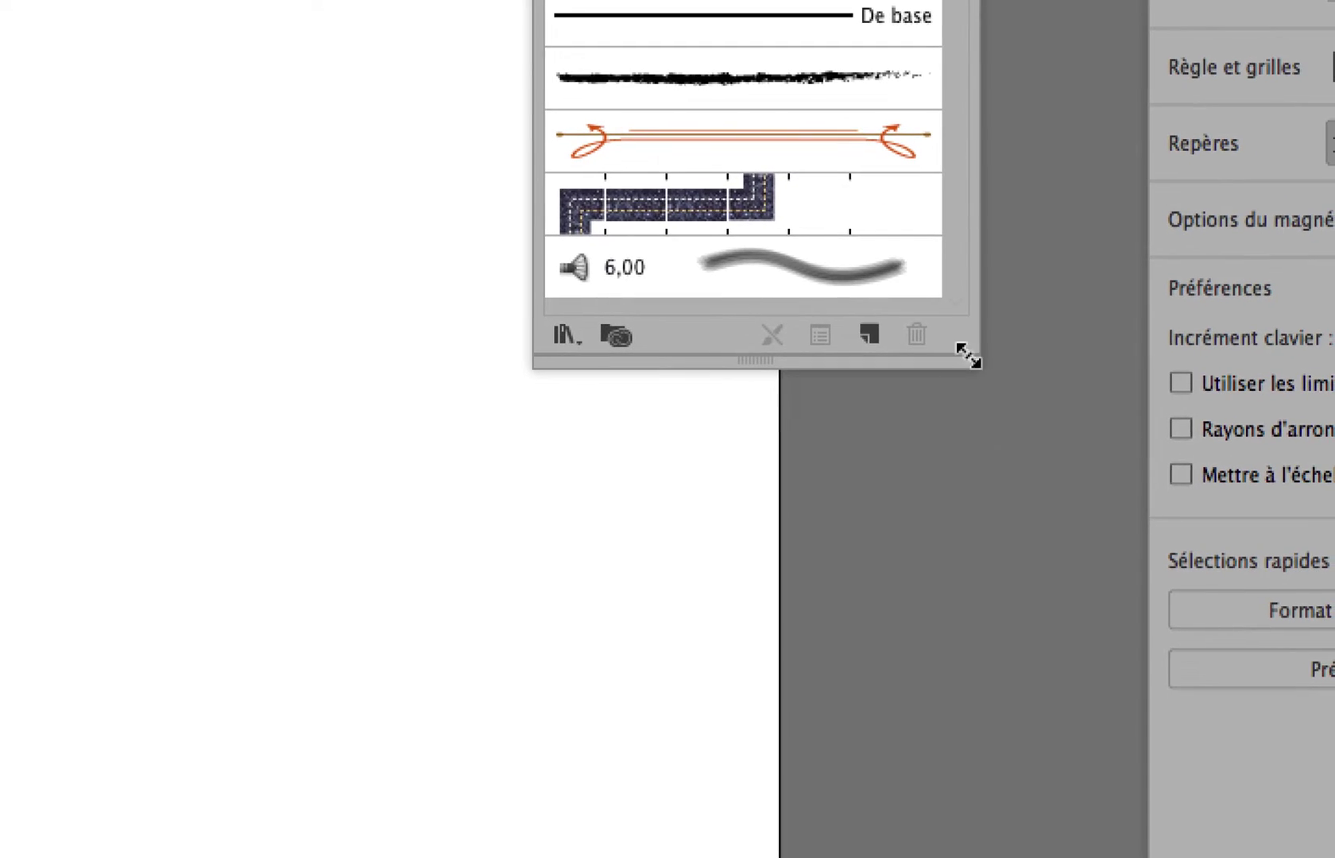
pyautogui.moveTo(967, 357); pyautogui.dragTo(977, 533)
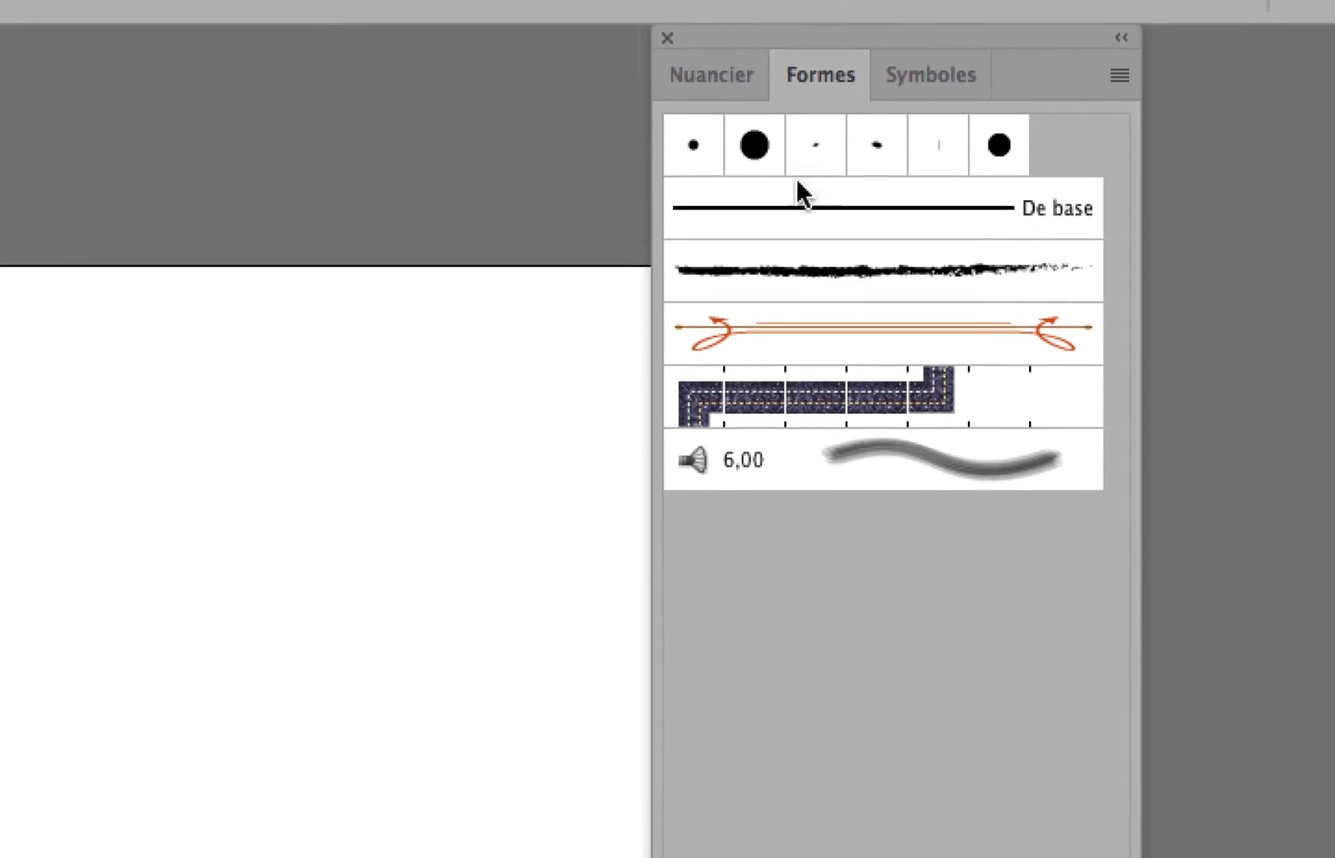
# Step: Paint short, long and curved strokes across the artboard with the Paintbrush tool, using the rough charcoal-style brush
pyautogui.click(829, 444)
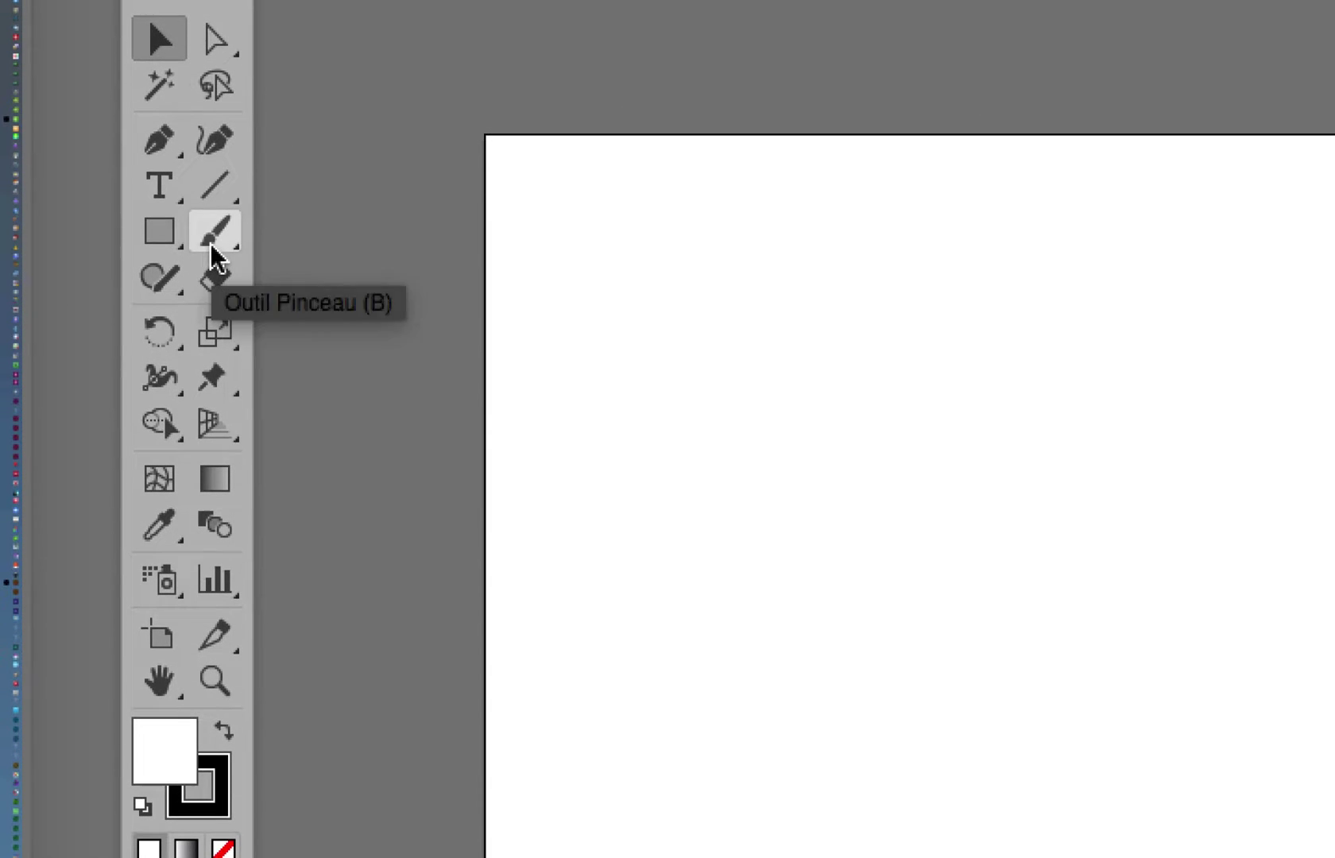
pyautogui.click(212, 246)
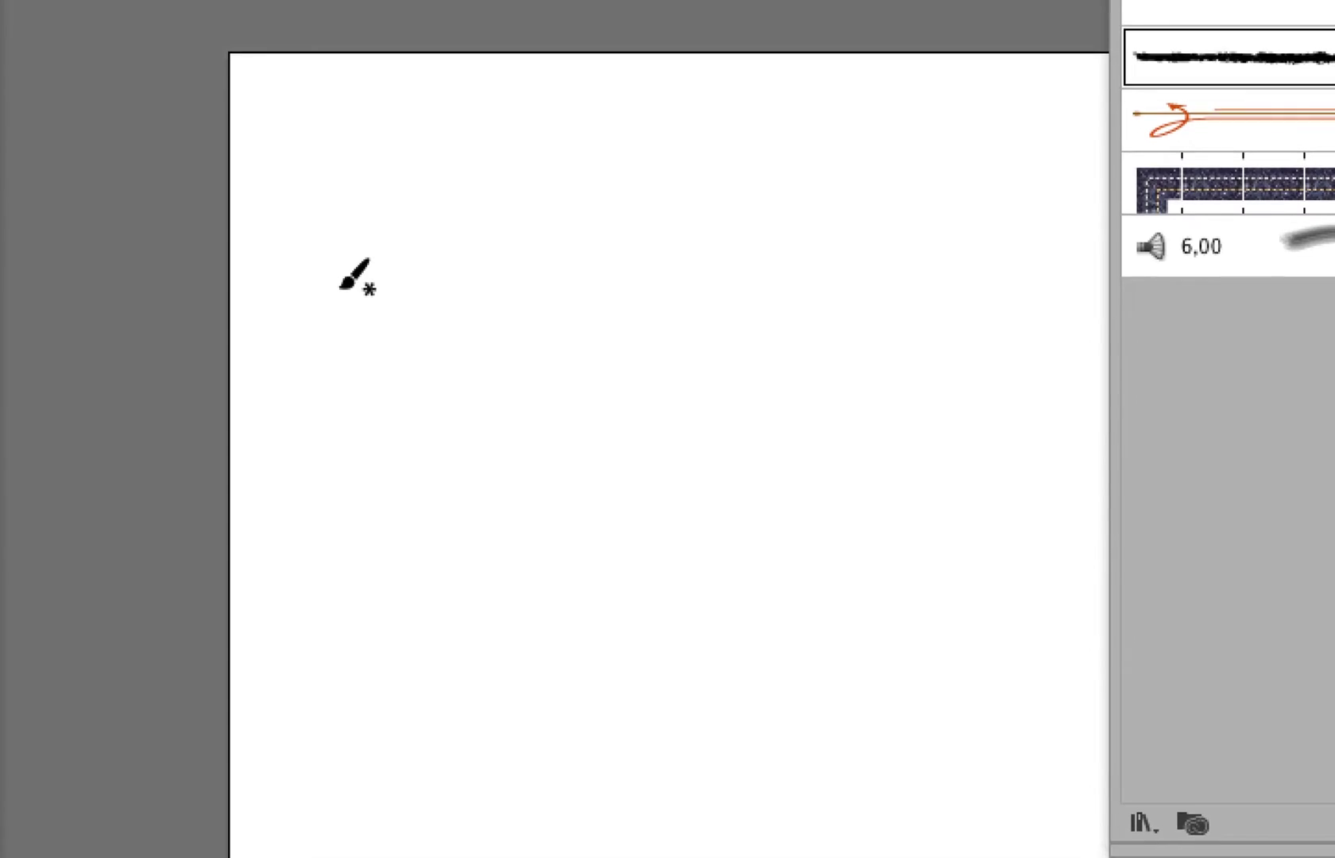
pyautogui.moveTo(338, 266); pyautogui.dragTo(783, 267)
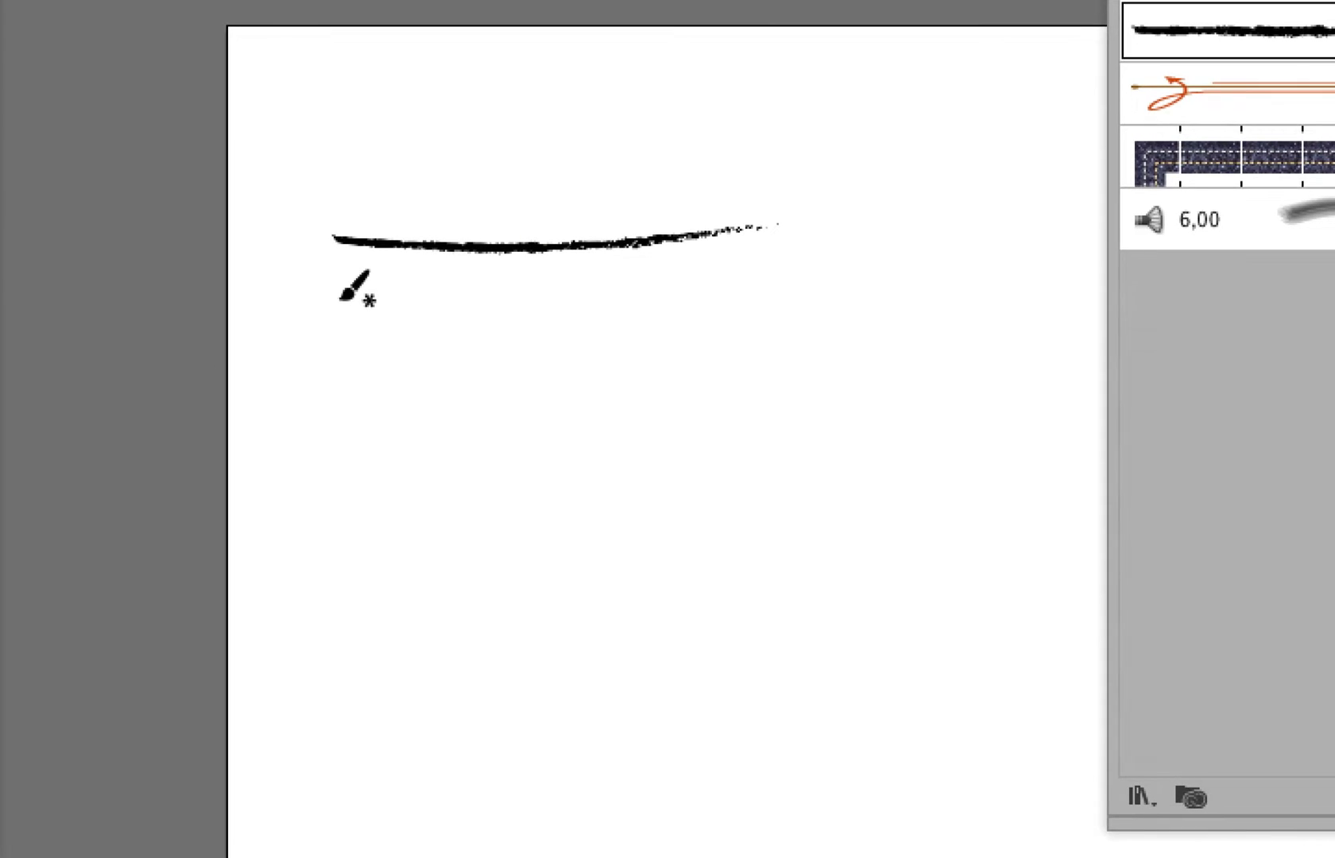
pyautogui.moveTo(96, 398); pyautogui.dragTo(218, 401)
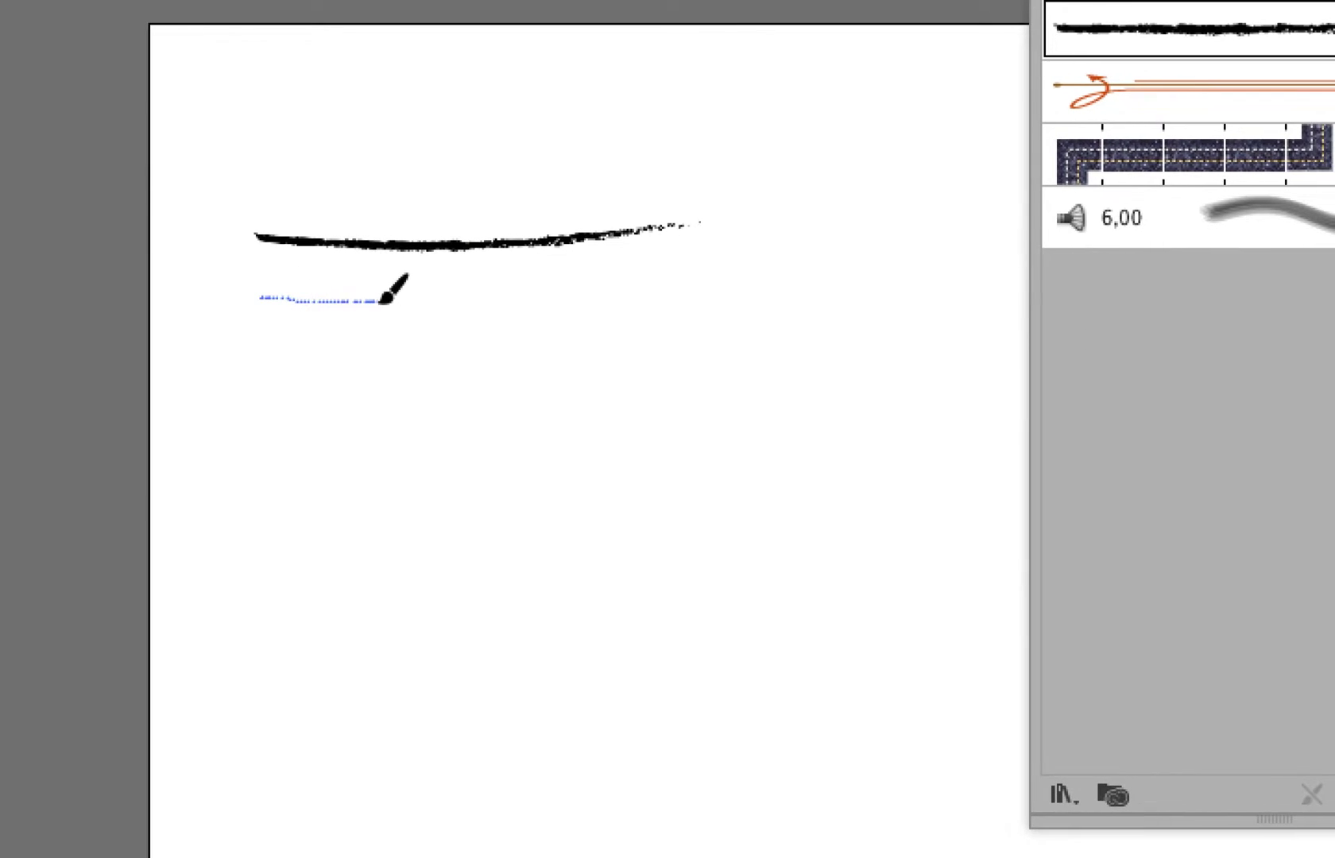
pyautogui.moveTo(381, 302); pyautogui.dragTo(383, 302)
pyautogui.moveTo(287, 336)
pyautogui.mouseDown()
pyautogui.moveTo(745, 340)
pyautogui.moveTo(844, 476)
pyautogui.mouseUp()
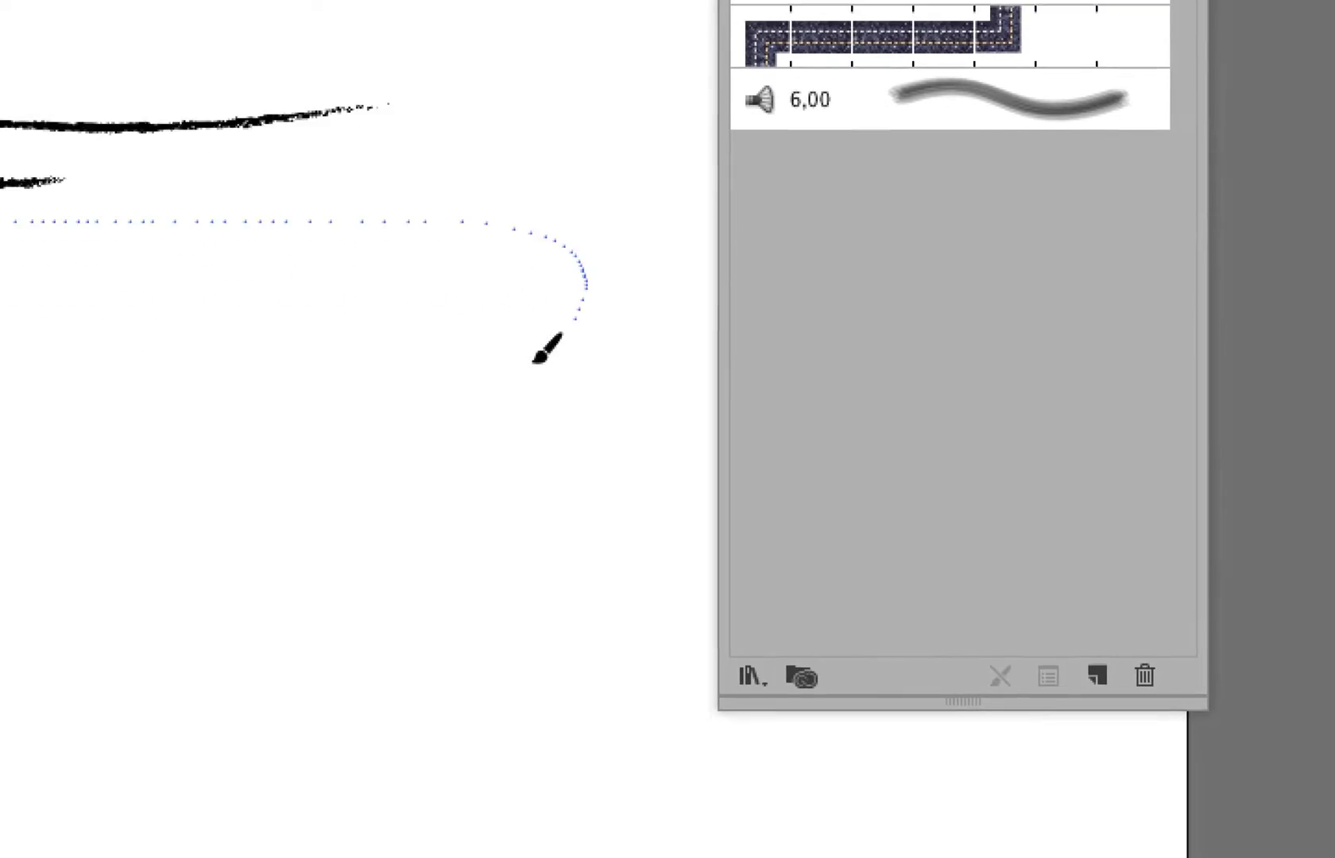
pyautogui.moveTo(546, 349)
pyautogui.mouseDown()
pyautogui.moveTo(417, 387)
pyautogui.moveTo(426, 346)
pyautogui.moveTo(406, 437)
pyautogui.moveTo(724, 524)
pyautogui.mouseUp()
pyautogui.moveTo(270, 137); pyautogui.dragTo(410, 125)
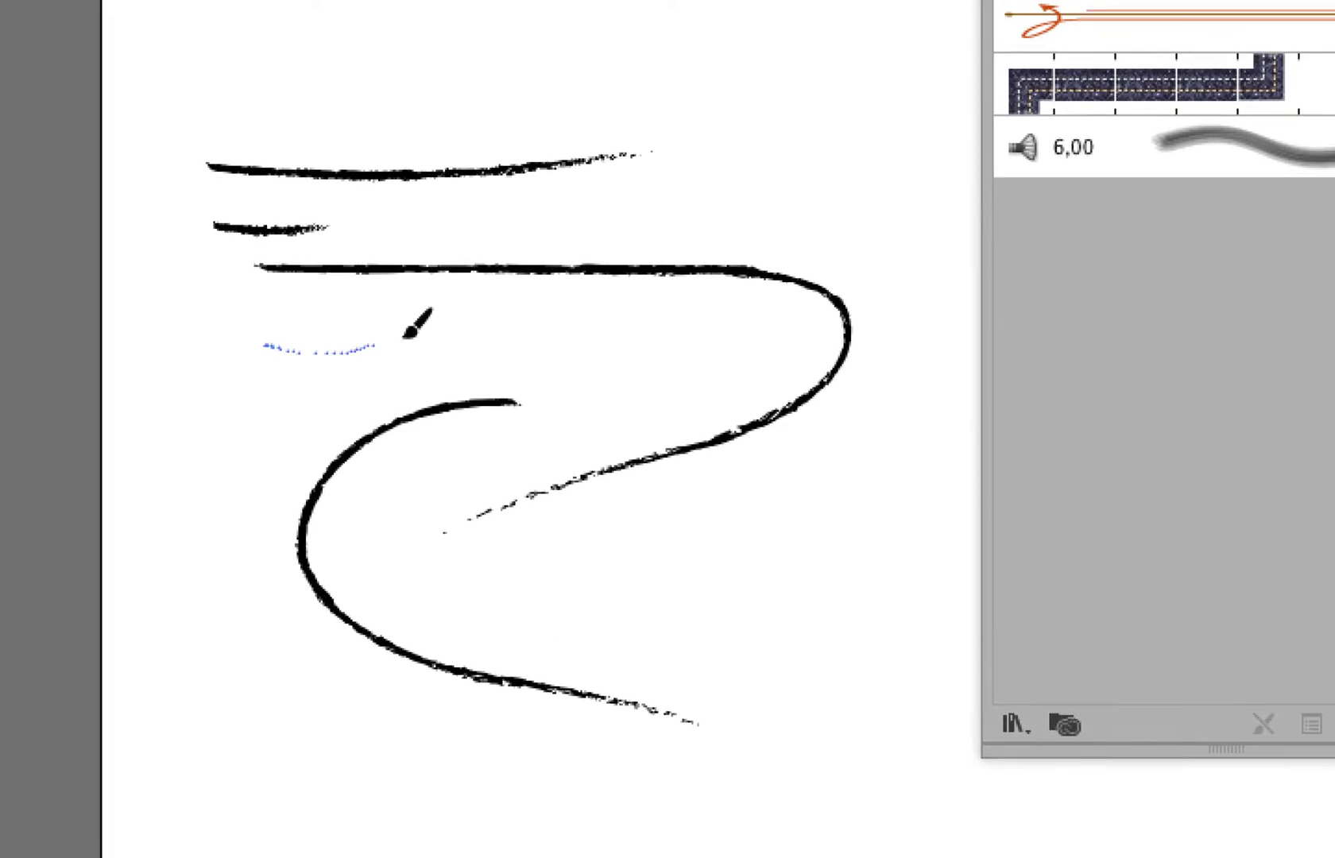
pyautogui.moveTo(406, 337)
pyautogui.mouseDown()
pyautogui.moveTo(660, 374)
pyautogui.moveTo(647, 389)
pyautogui.mouseUp()
pyautogui.moveTo(477, 351); pyautogui.dragTo(251, 437)
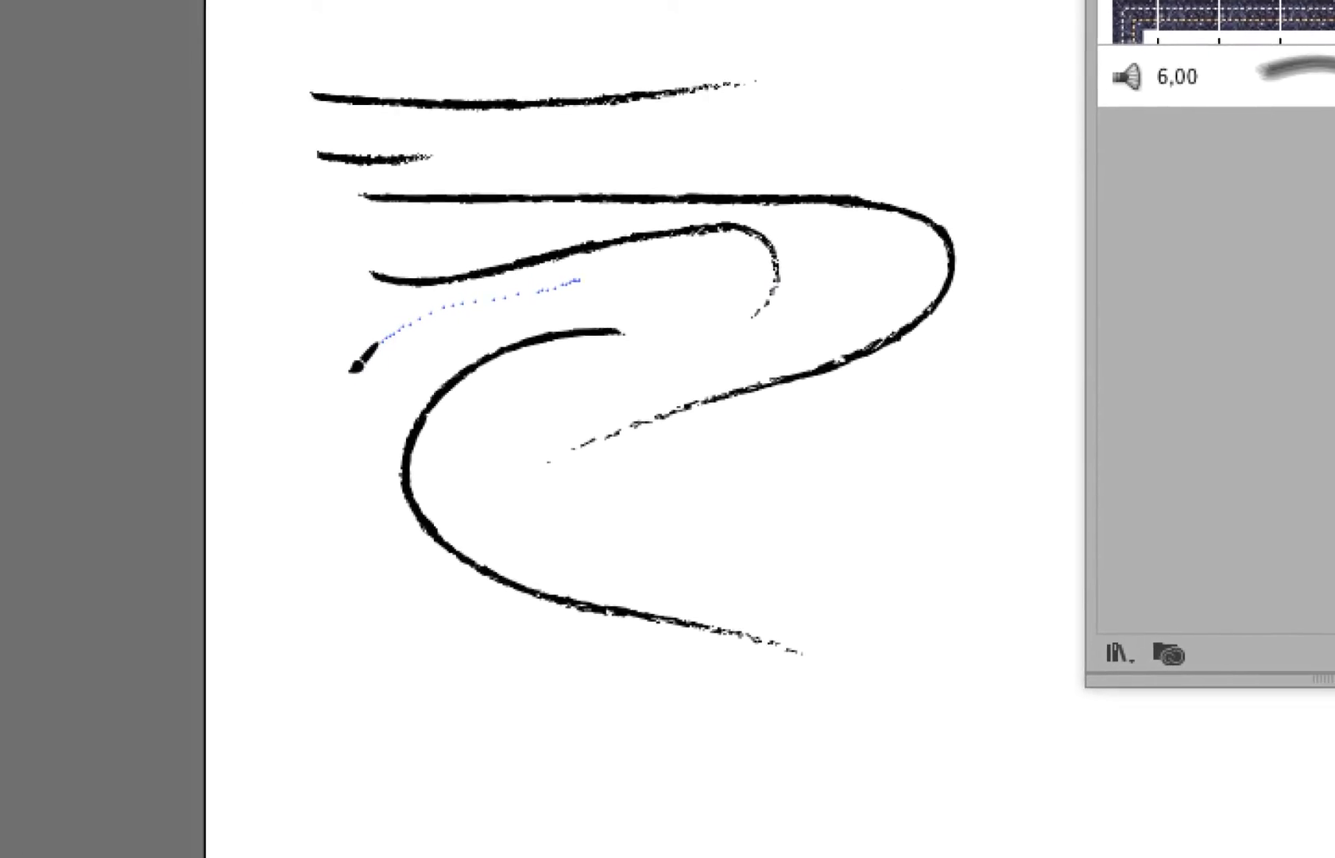
pyautogui.moveTo(356, 364)
pyautogui.mouseDown()
pyautogui.moveTo(403, 482)
pyautogui.moveTo(481, 503)
pyautogui.moveTo(543, 501)
pyautogui.moveTo(552, 460)
pyautogui.mouseUp()
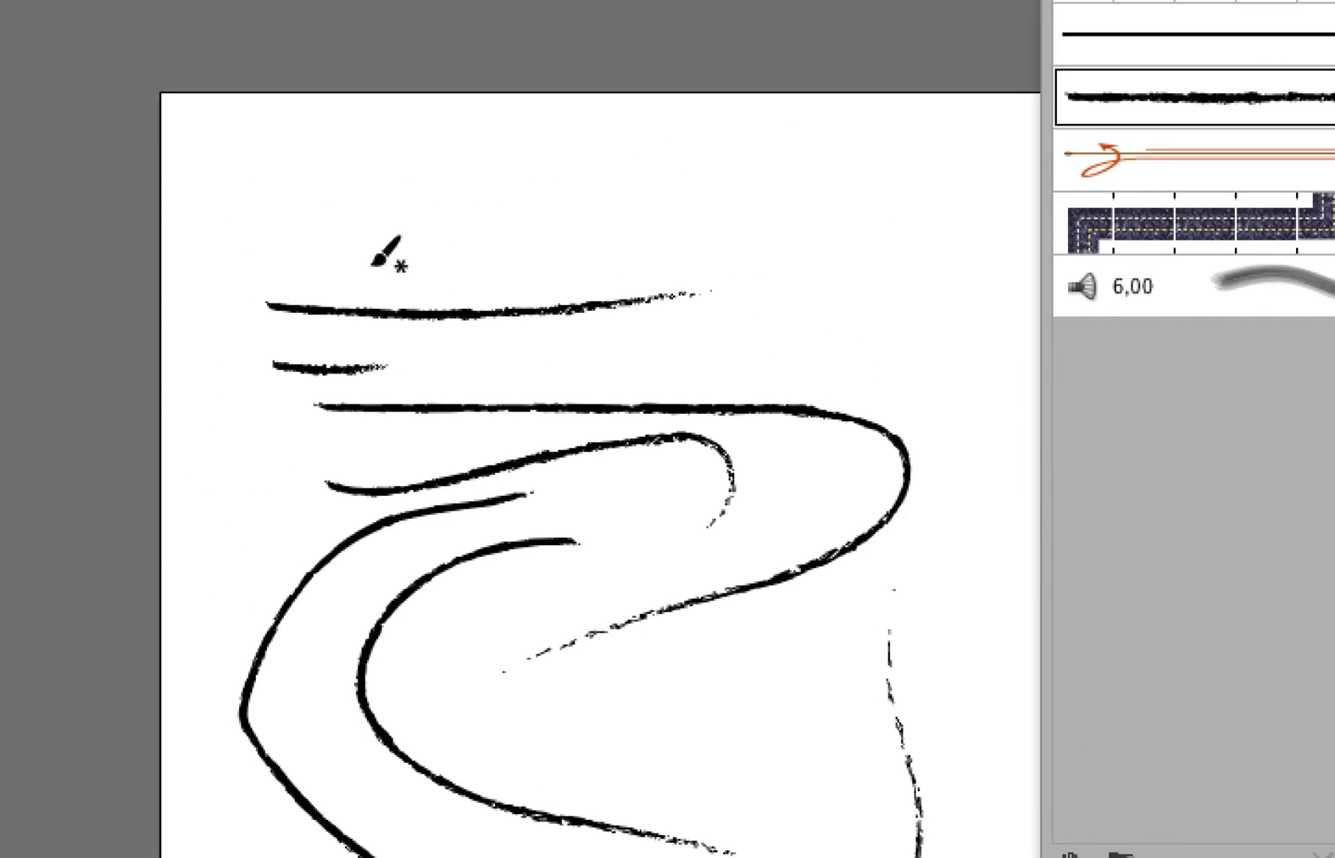
pyautogui.moveTo(19, 40); pyautogui.dragTo(54, 39)
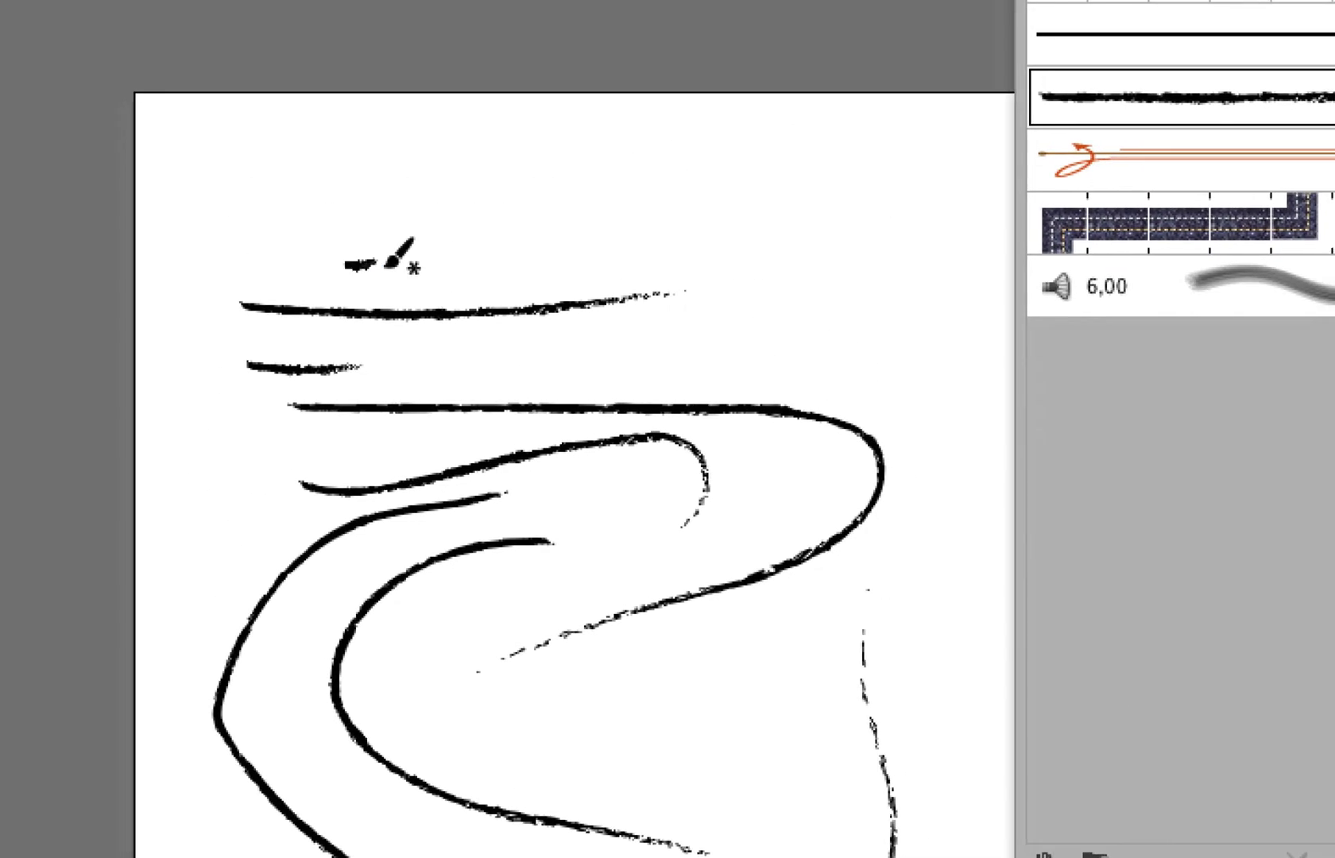
pyautogui.moveTo(354, 219); pyautogui.dragTo(460, 216)
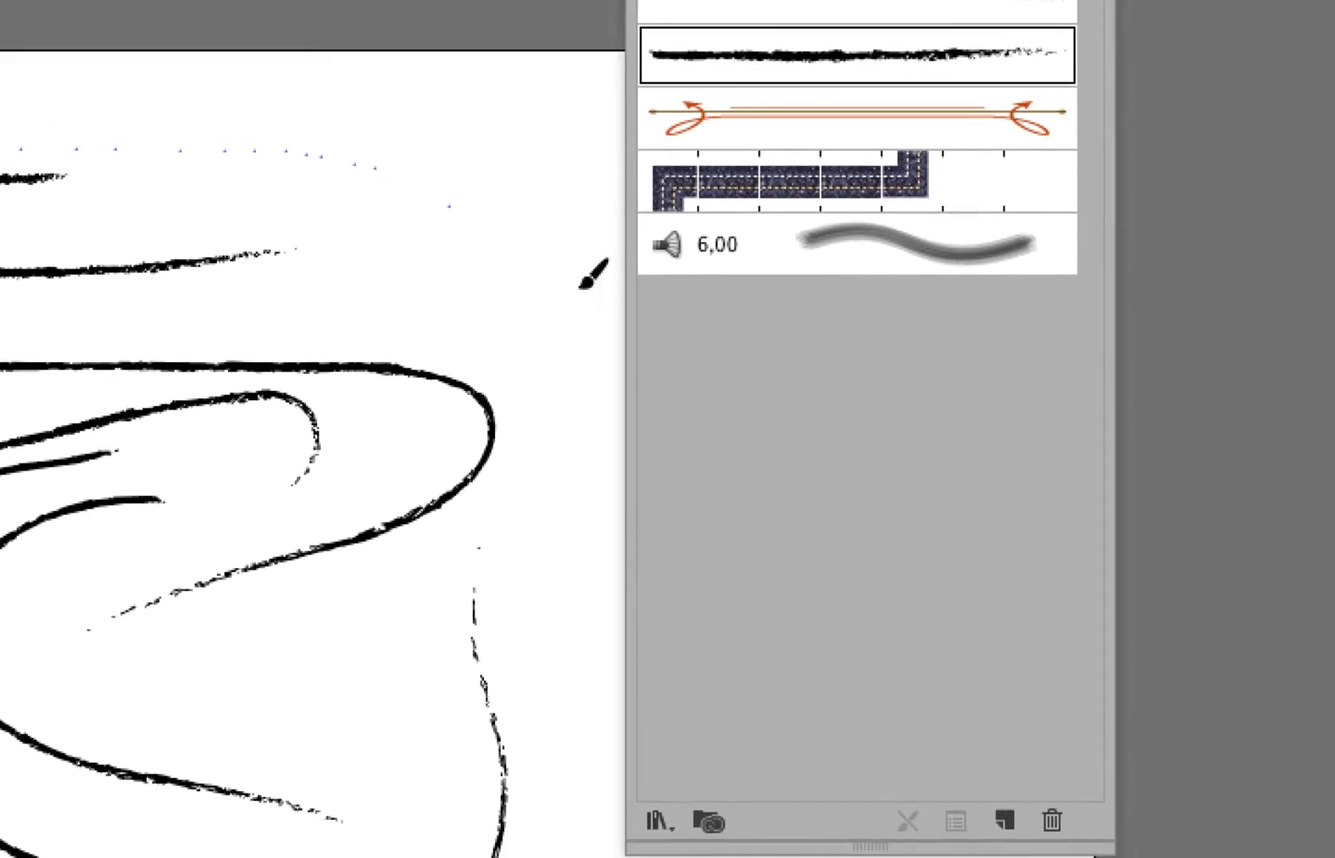
pyautogui.moveTo(589, 274)
pyautogui.mouseDown()
pyautogui.moveTo(576, 433)
pyautogui.moveTo(539, 536)
pyautogui.moveTo(370, 515)
pyautogui.mouseUp()
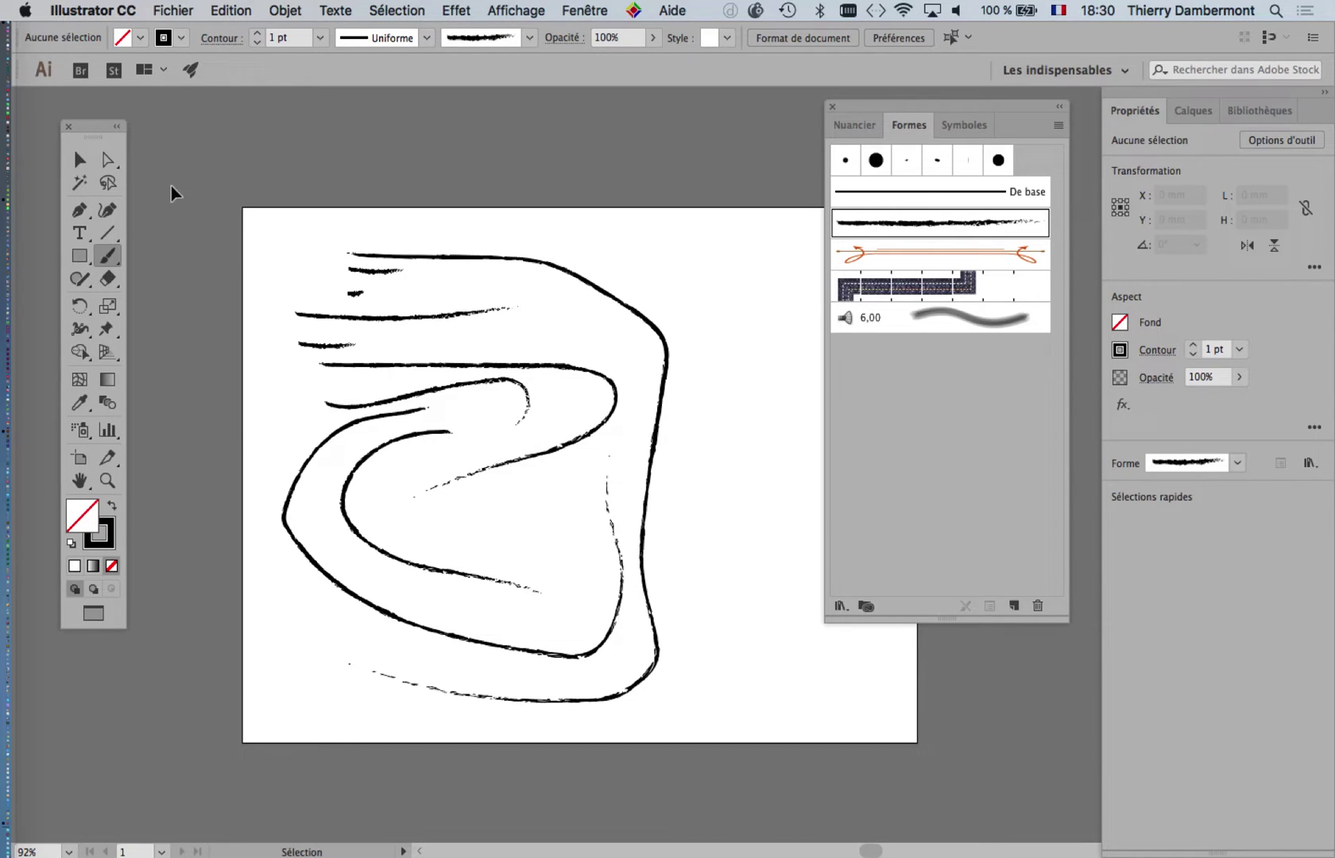
# Step: Delete all the painted strokes from the artboard
pyautogui.press('super+a')
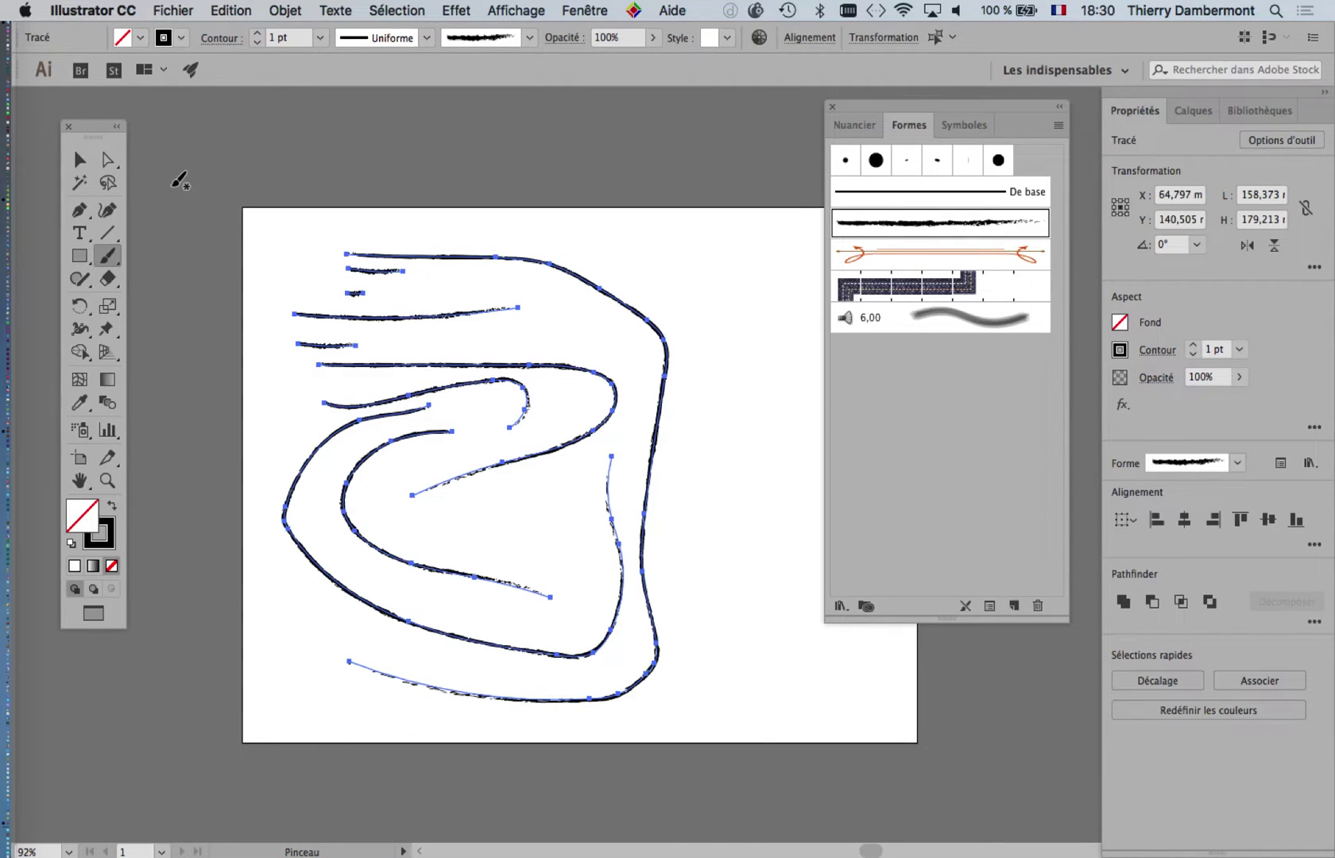
pyautogui.press('Delete')
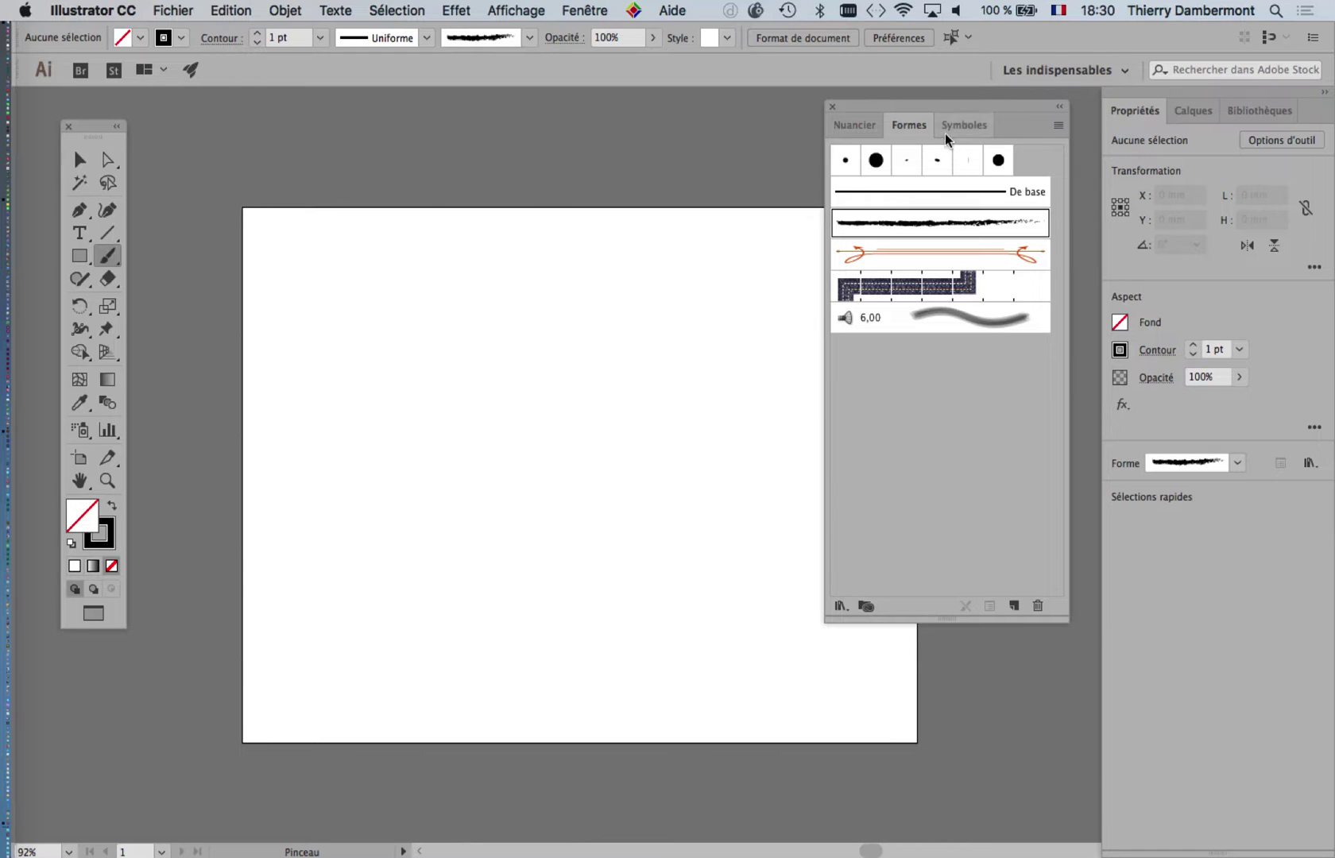
# Step: Shorten the Formes brush collection and open the Artistiques_CraieFusainCrayon brush library
pyautogui.press('space')
pyautogui.moveTo(569, 277); pyautogui.dragTo(482, 228)
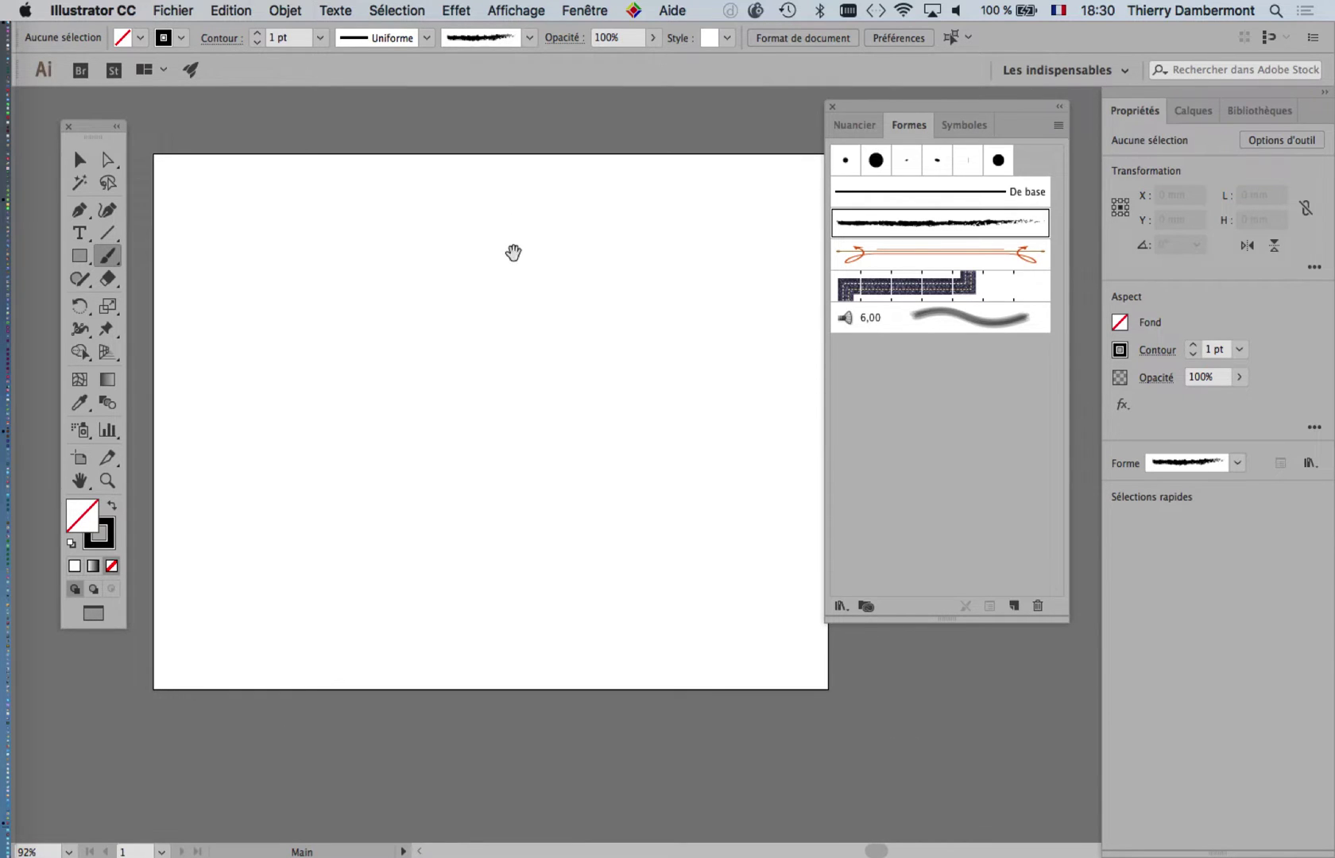
pyautogui.moveTo(1062, 611); pyautogui.dragTo(1062, 453)
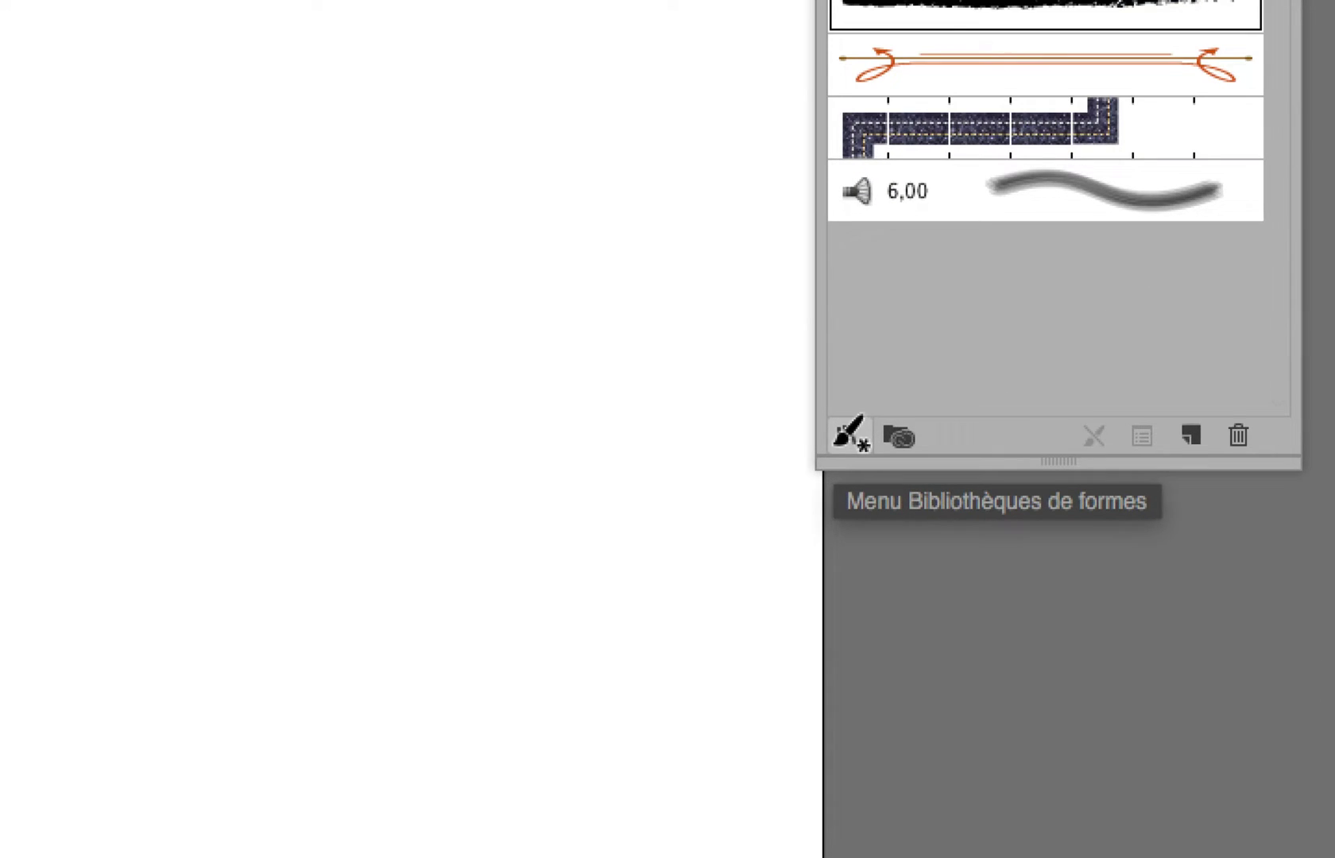
pyautogui.click(841, 439)
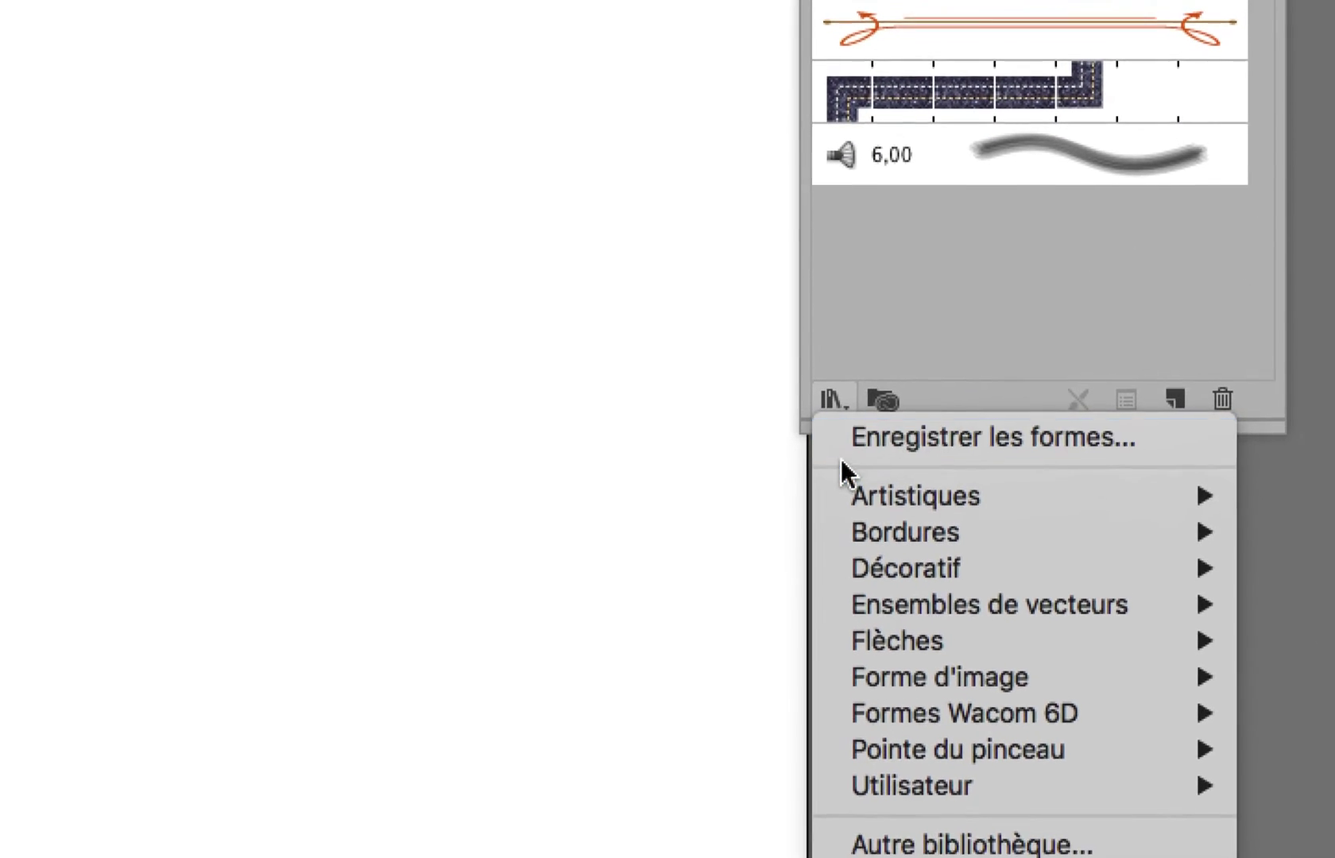
pyautogui.moveTo(940, 573)
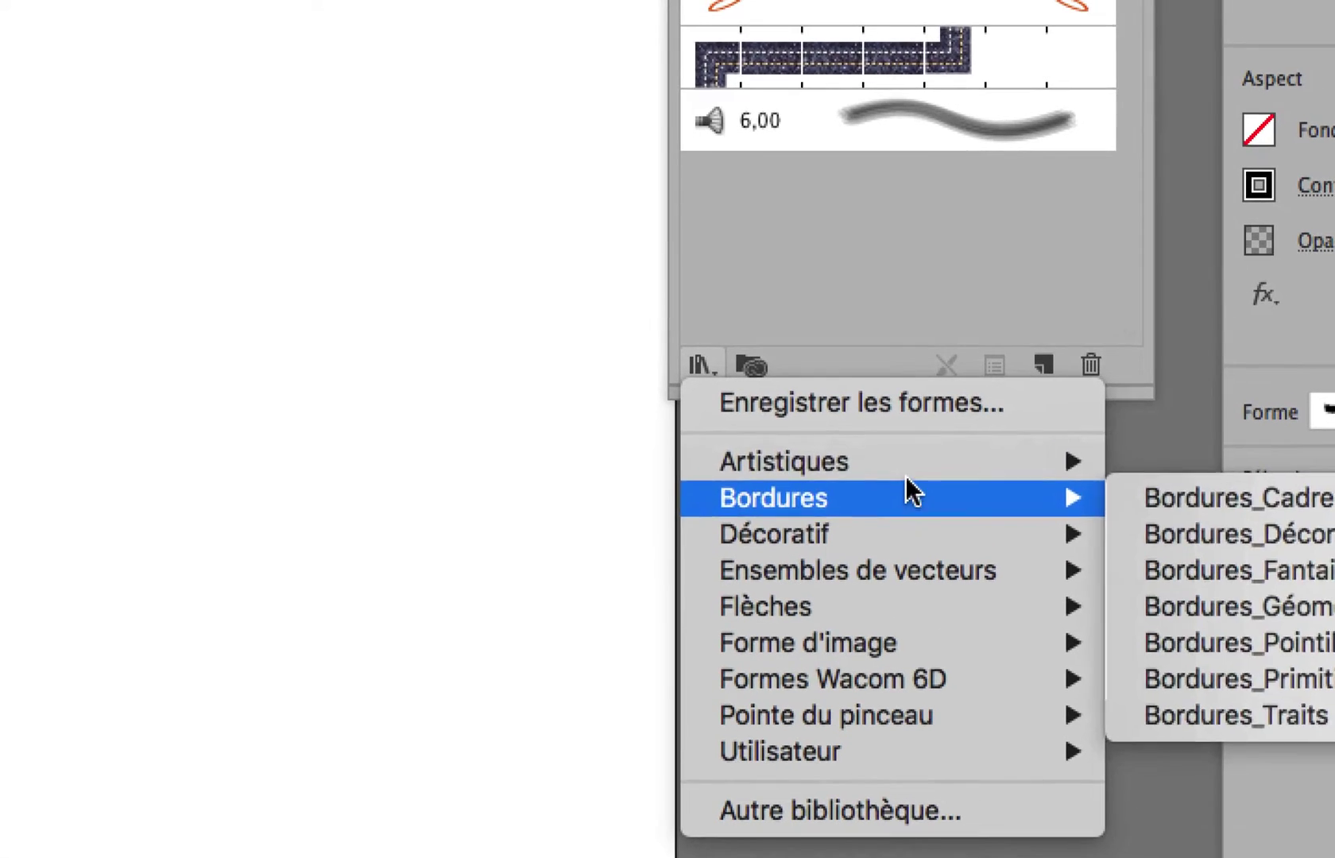
pyautogui.moveTo(926, 436)
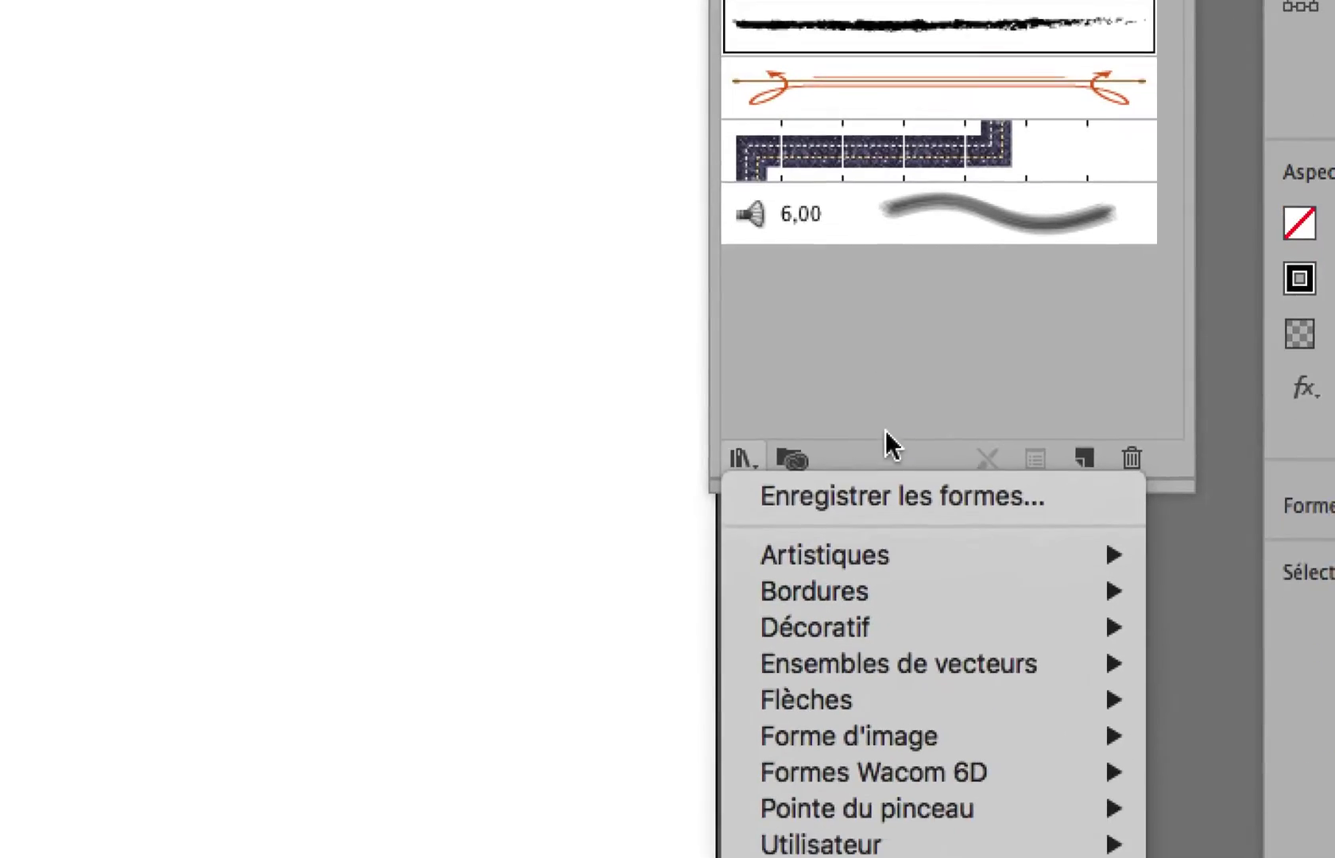
pyautogui.moveTo(904, 825)
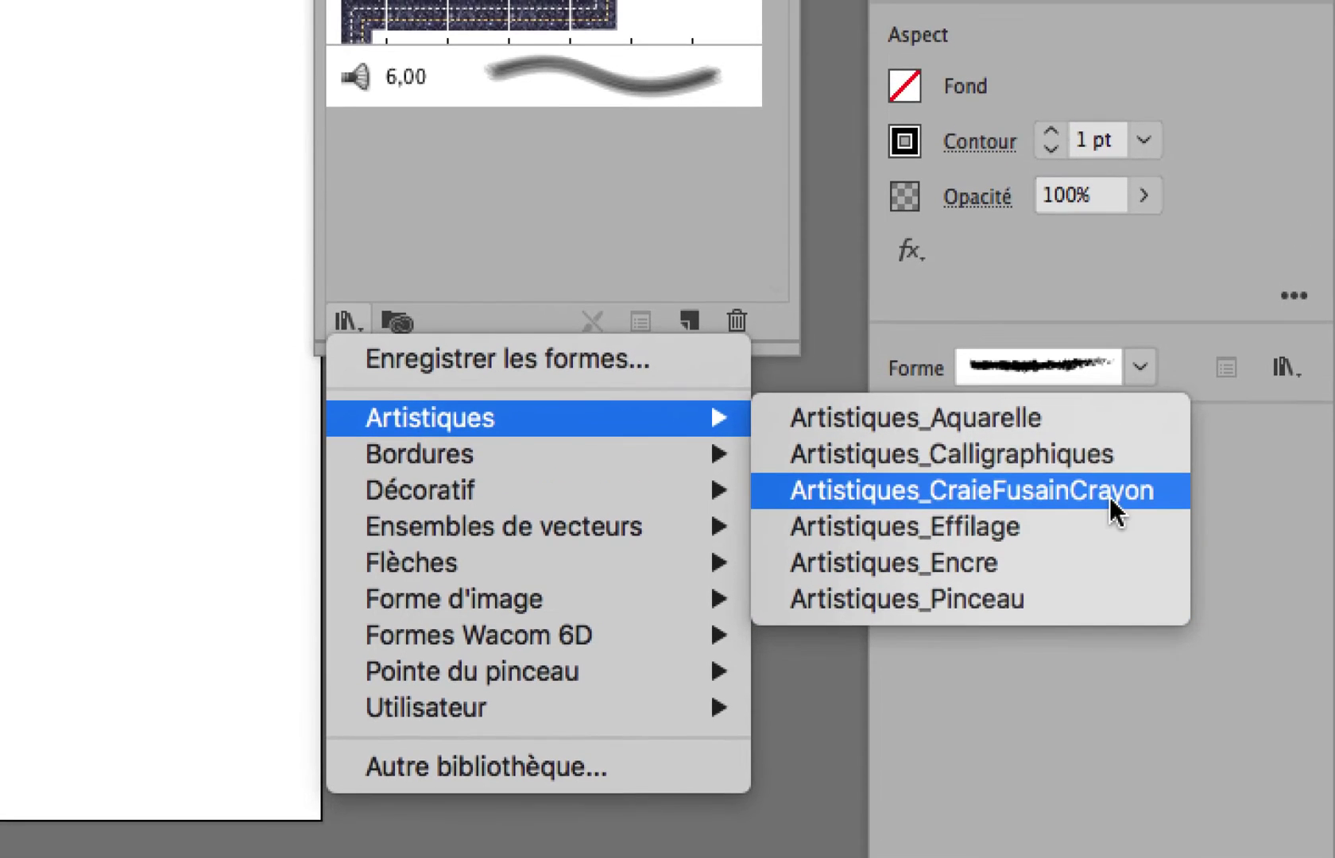
pyautogui.click(1109, 495)
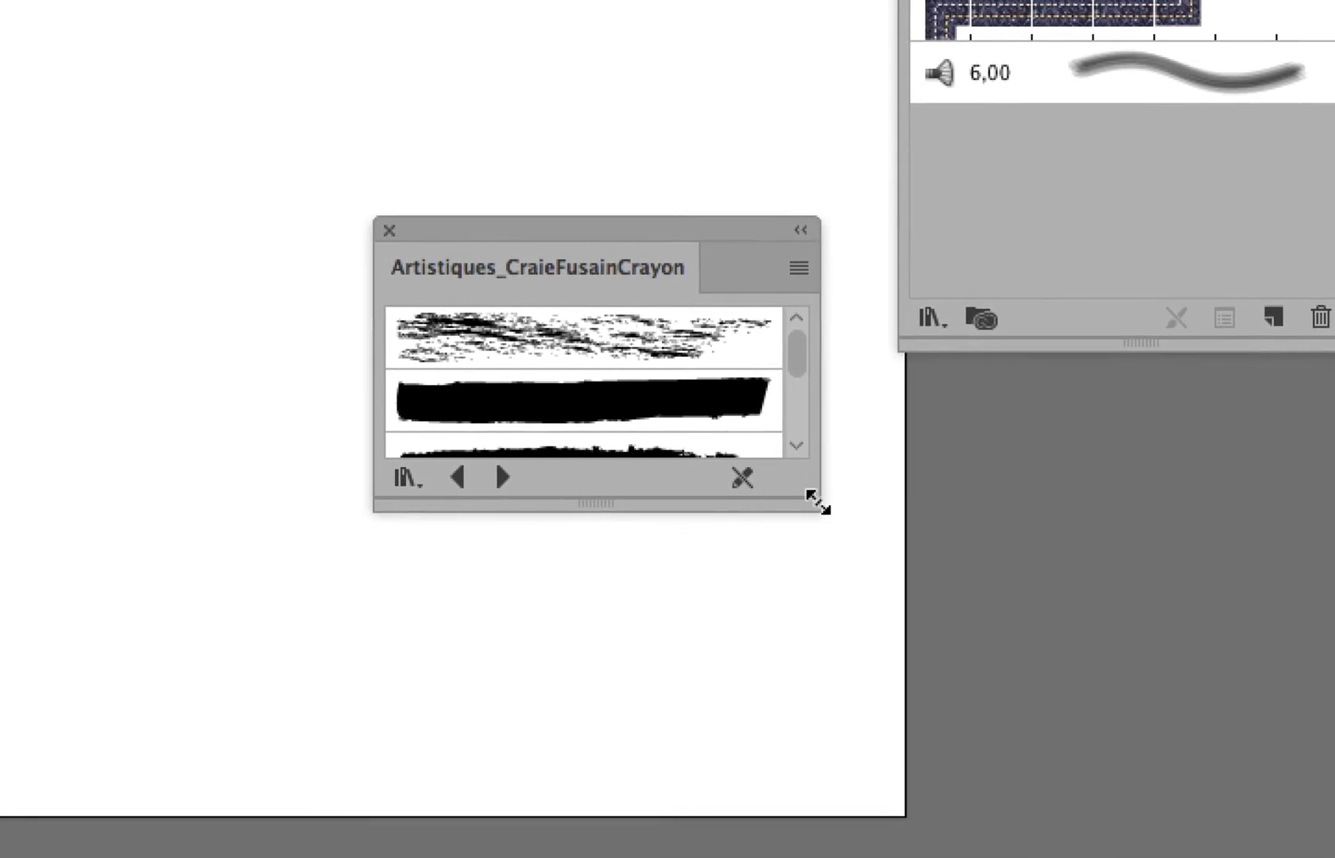
# Step: Enlarge the Artistiques_CraieFusainCrayon library to view its brushes, close it and reposition the Formes collection beside the artboard
pyautogui.moveTo(818, 503); pyautogui.dragTo(867, 803)
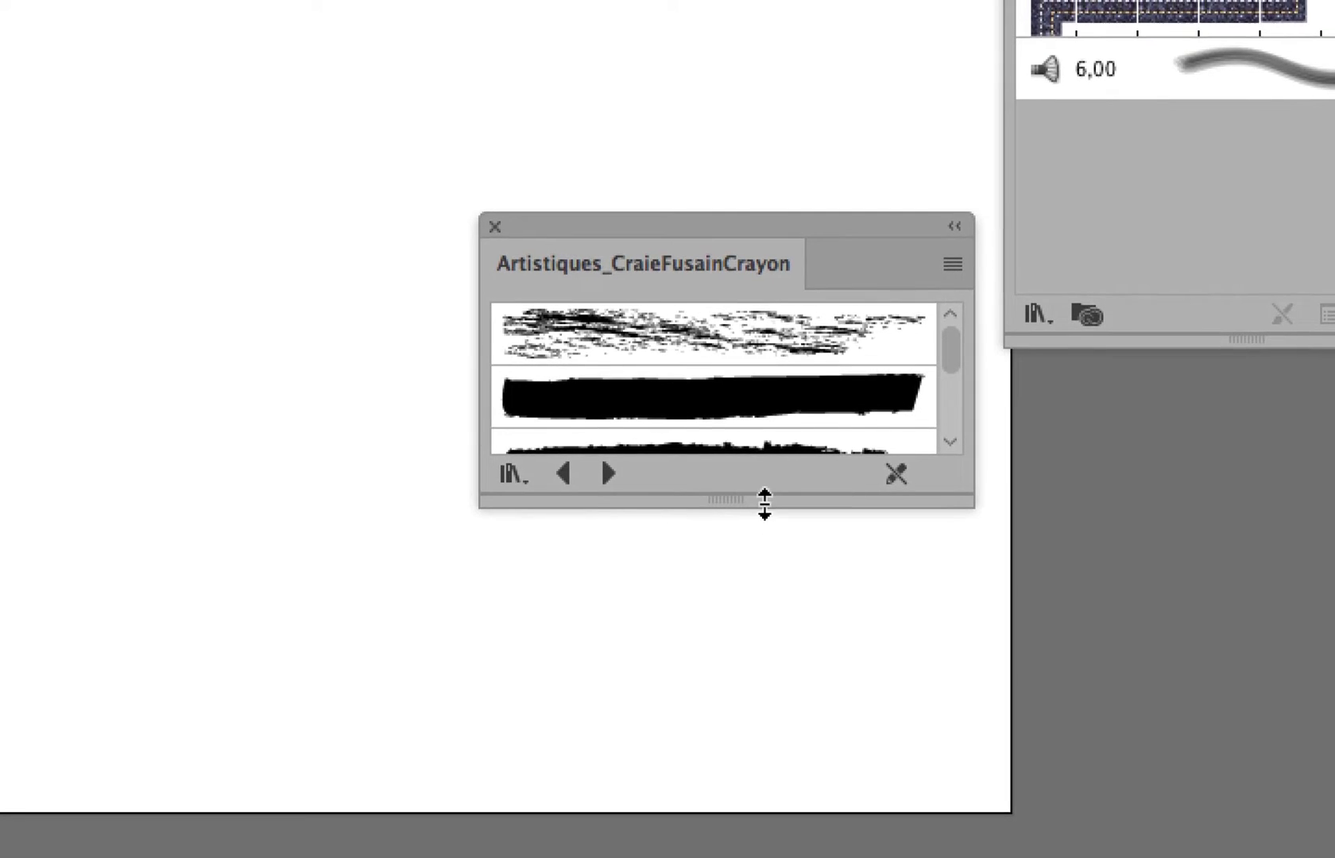
pyautogui.moveTo(765, 504); pyautogui.dragTo(757, 777)
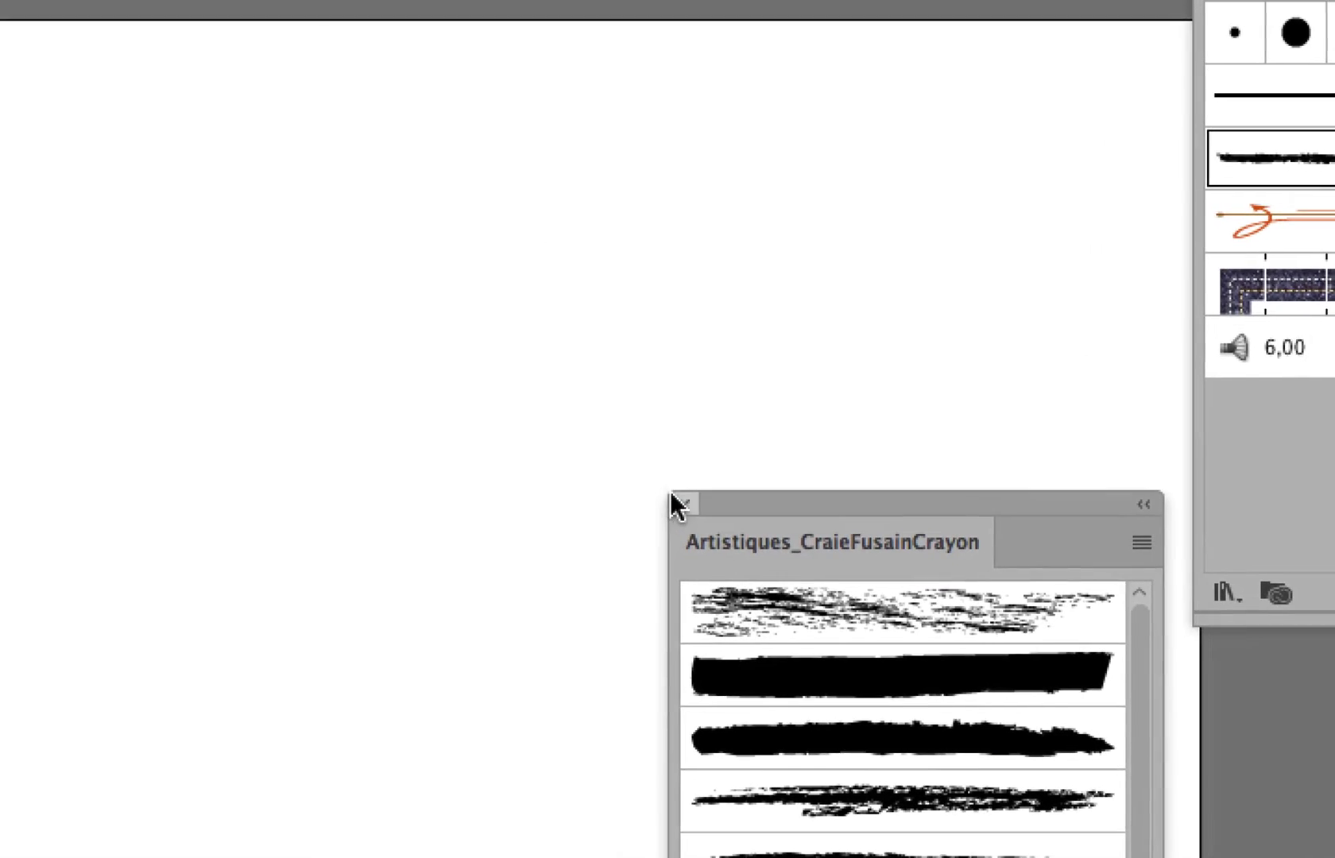
pyautogui.click(677, 504)
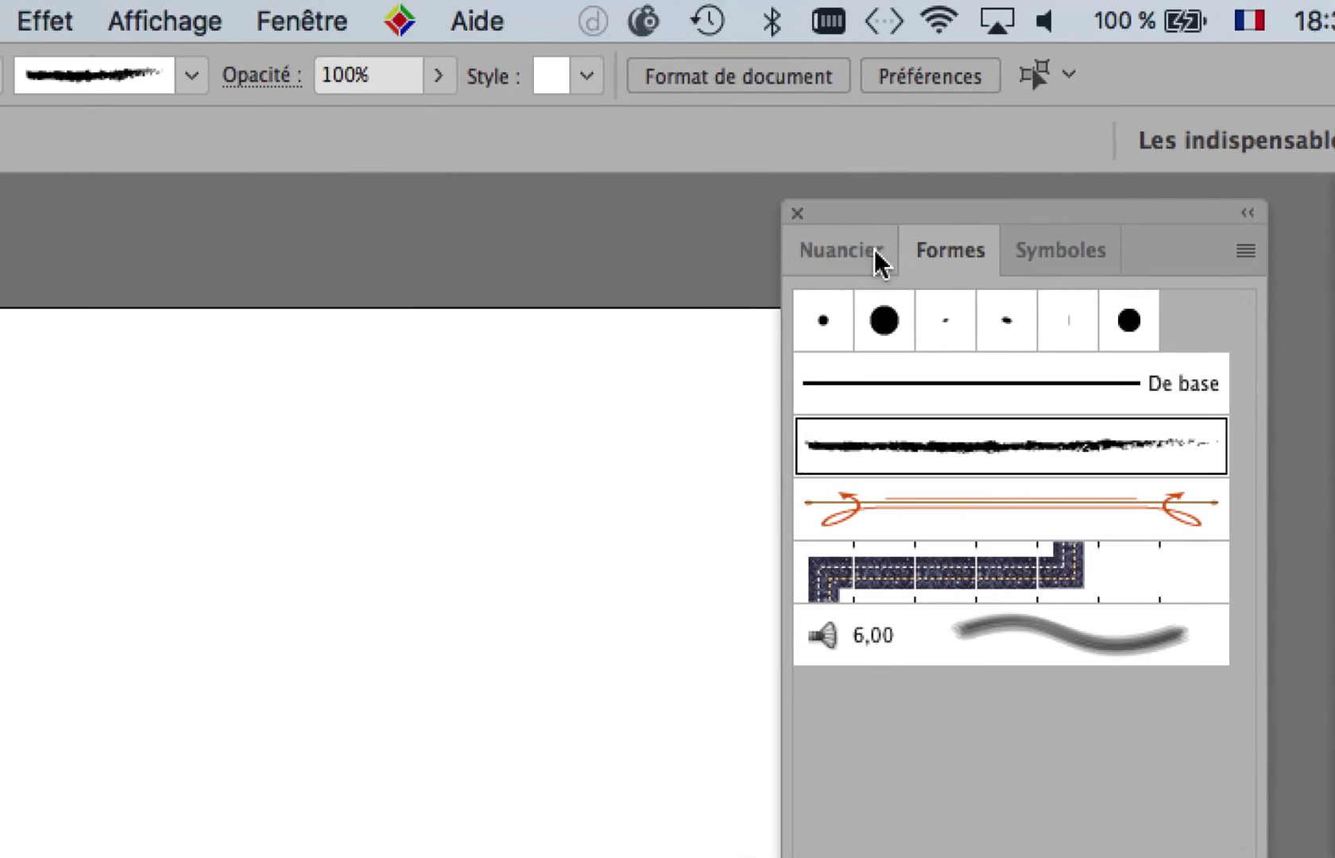
pyautogui.moveTo(896, 217); pyautogui.dragTo(889, 217)
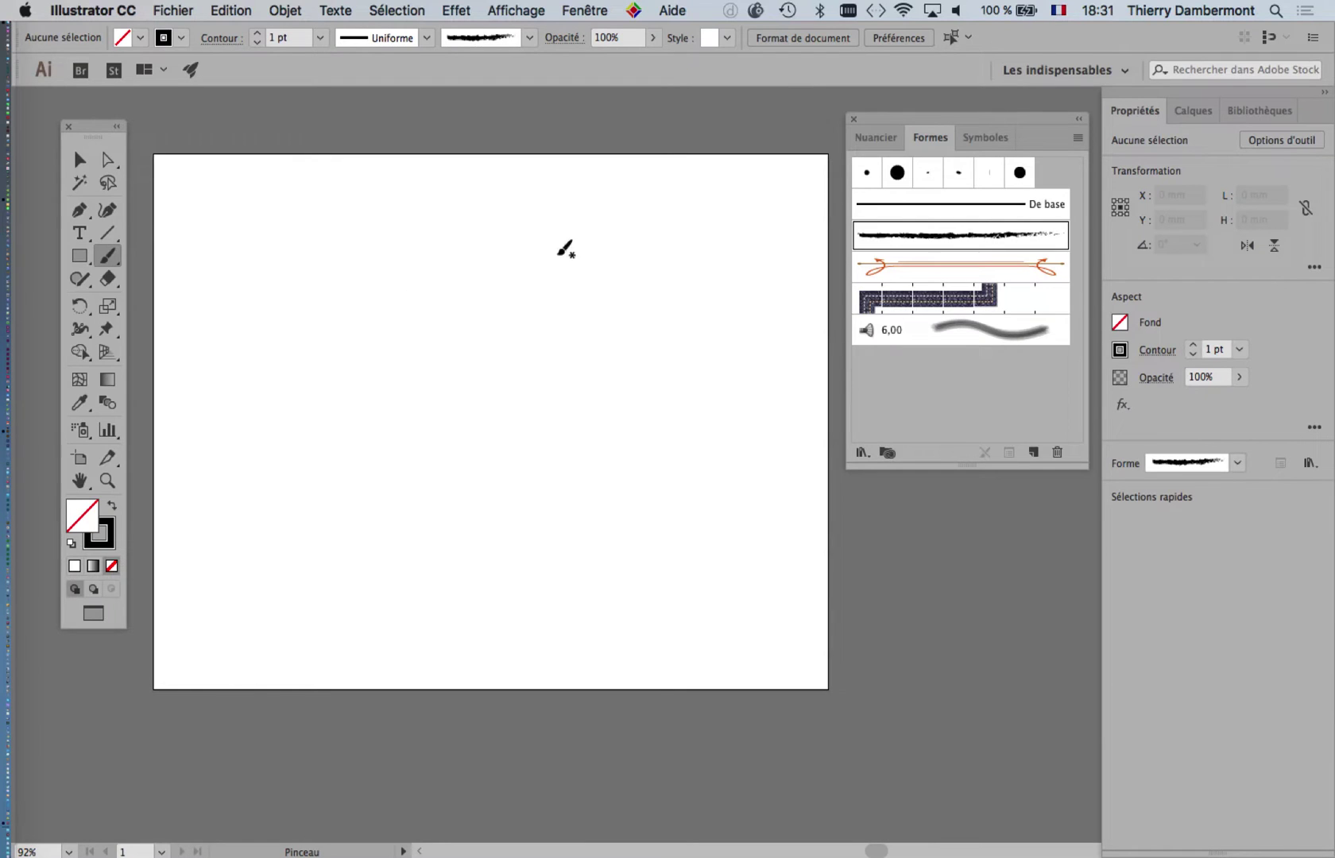
pyautogui.moveTo(885, 117); pyautogui.dragTo(890, 117)
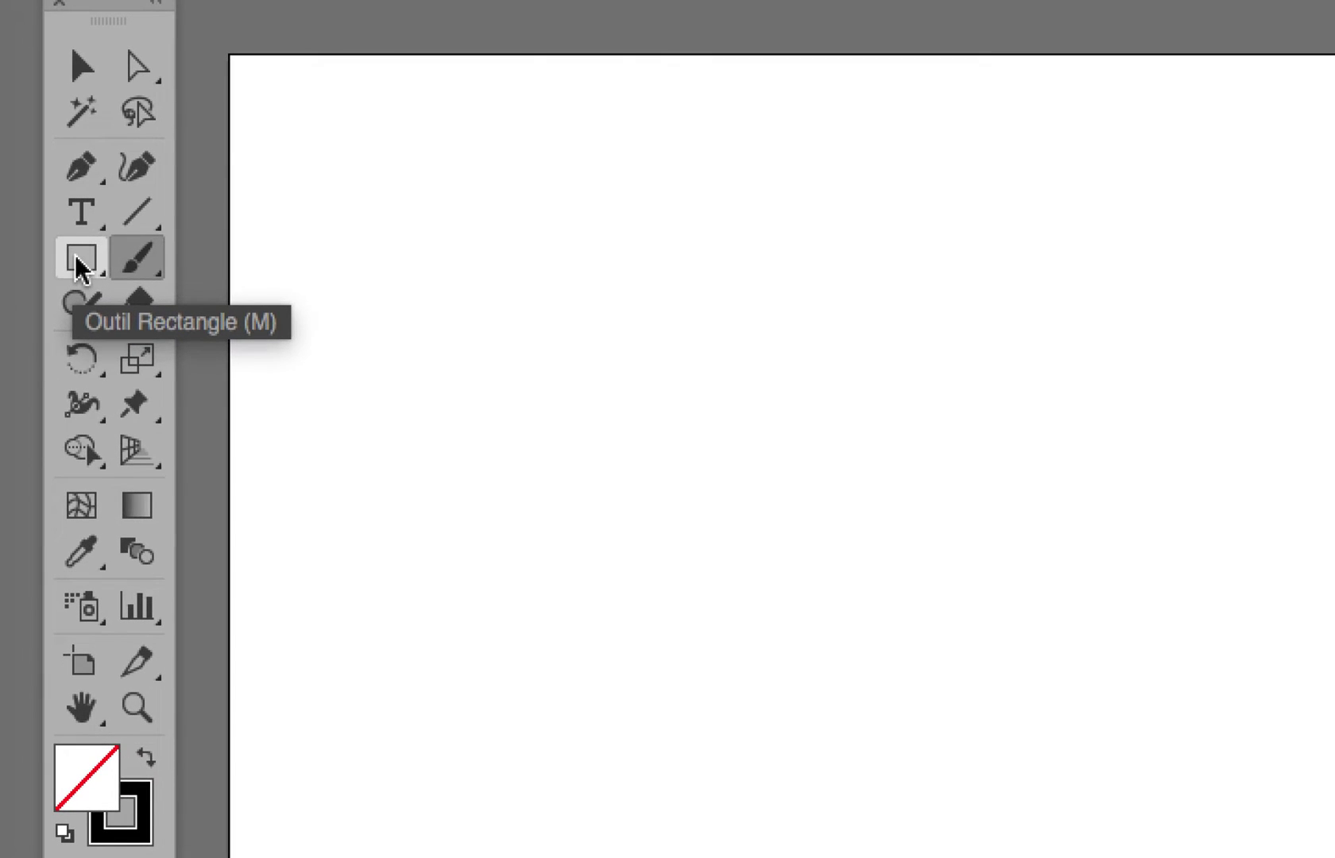
# Step: Draw a thin horizontal rectangle about 193 mm wide and 3.2 mm high, and widen it to about 219 mm
pyautogui.click(77, 258)
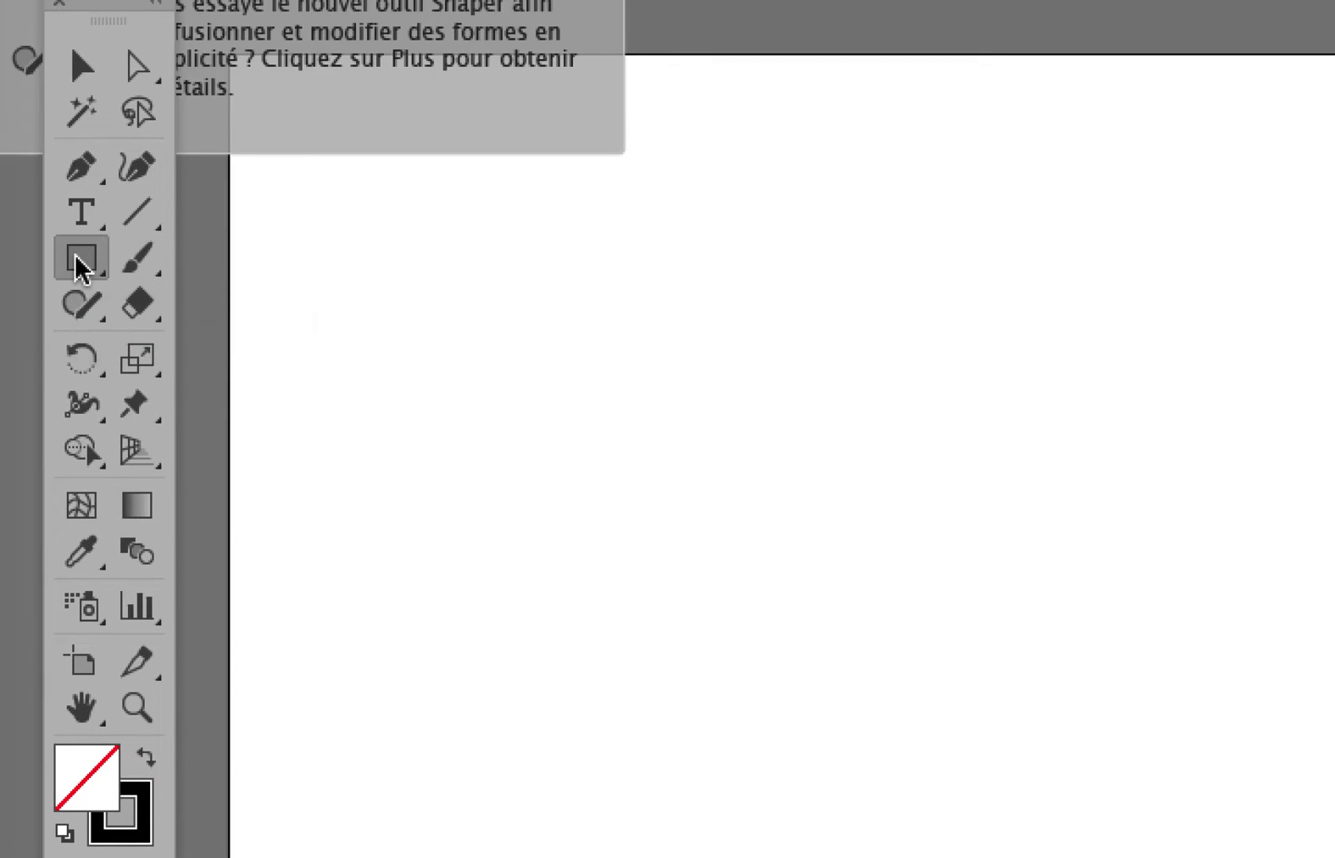
pyautogui.moveTo(188, 378); pyautogui.dragTo(1124, 394)
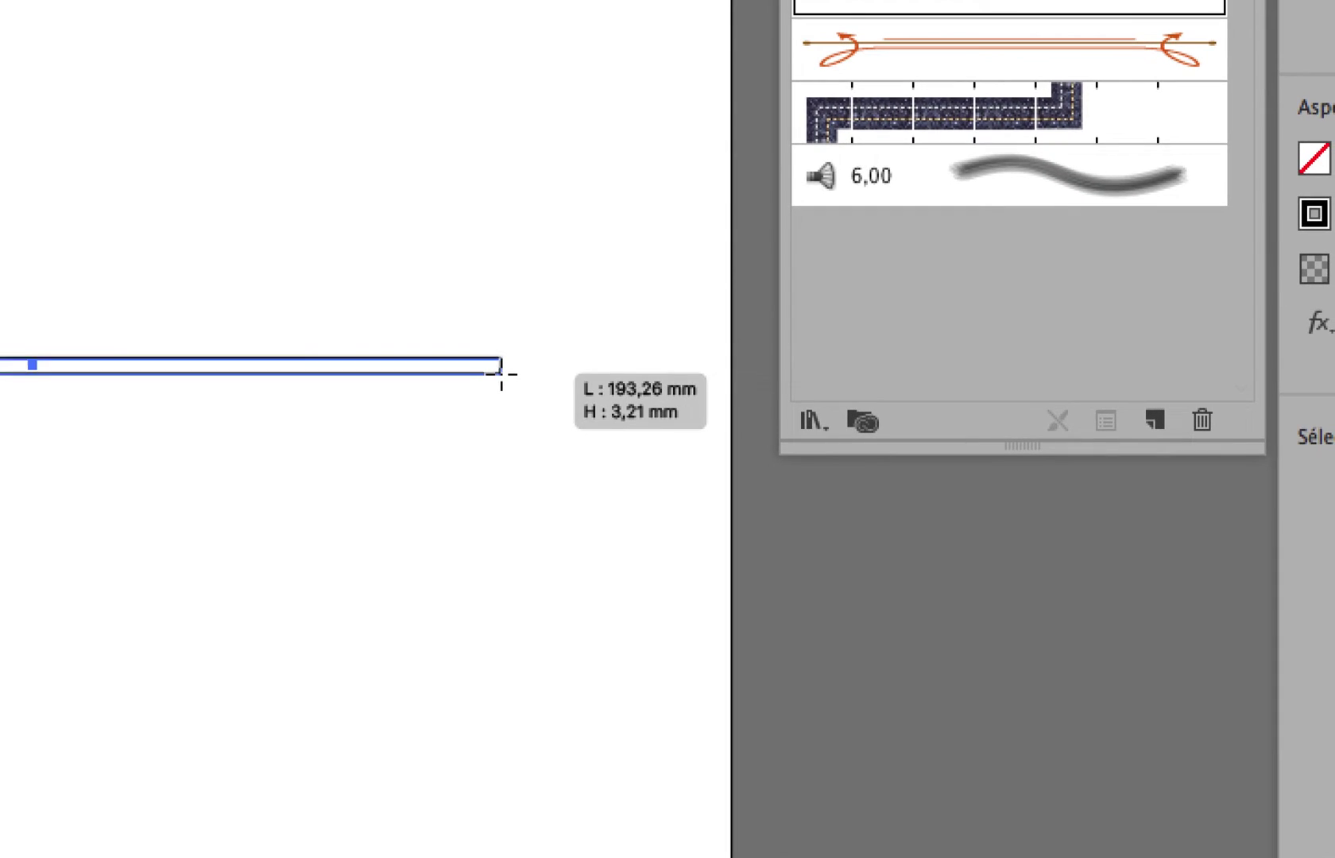
pyautogui.moveTo(500, 374); pyautogui.dragTo(501, 373)
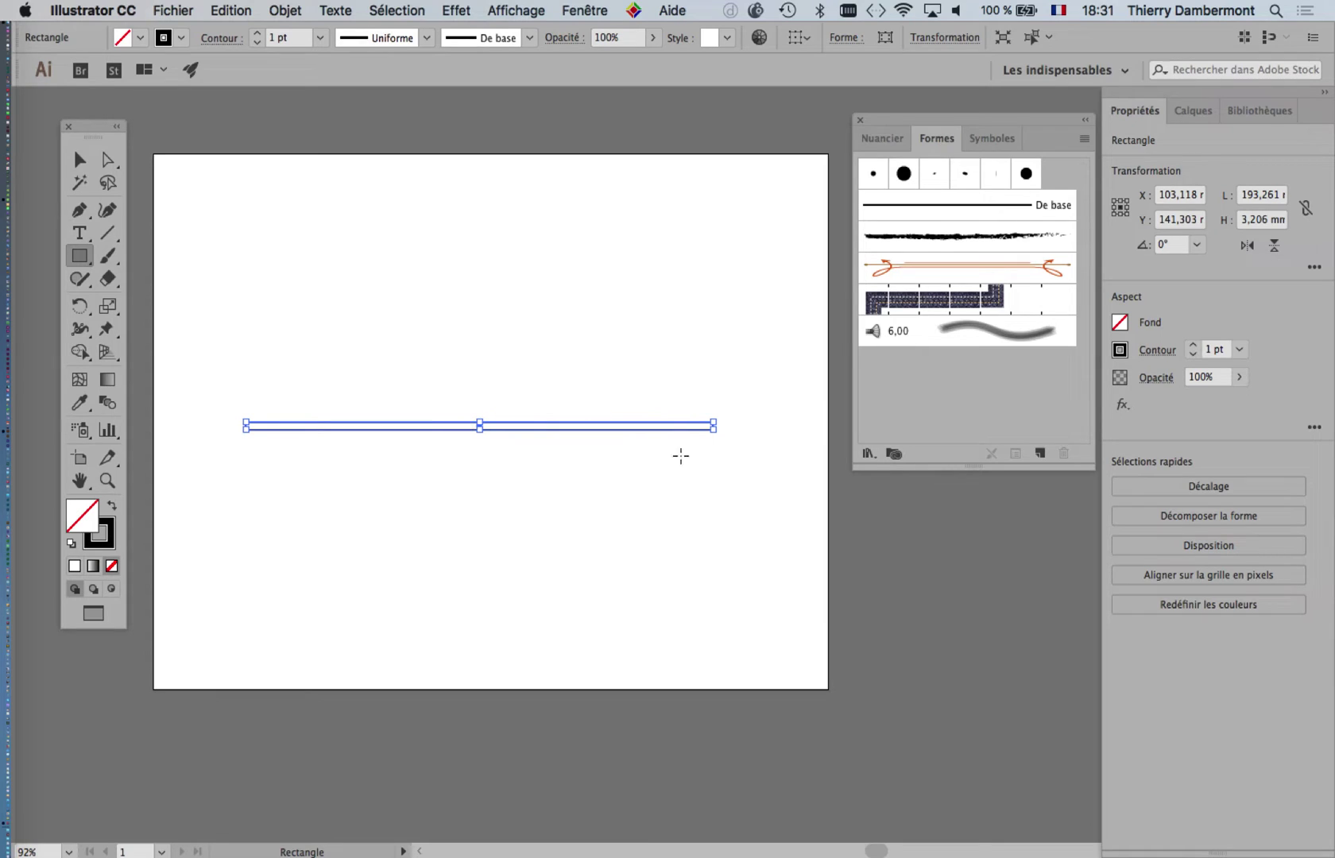
pyautogui.moveTo(715, 430); pyautogui.dragTo(776, 427)
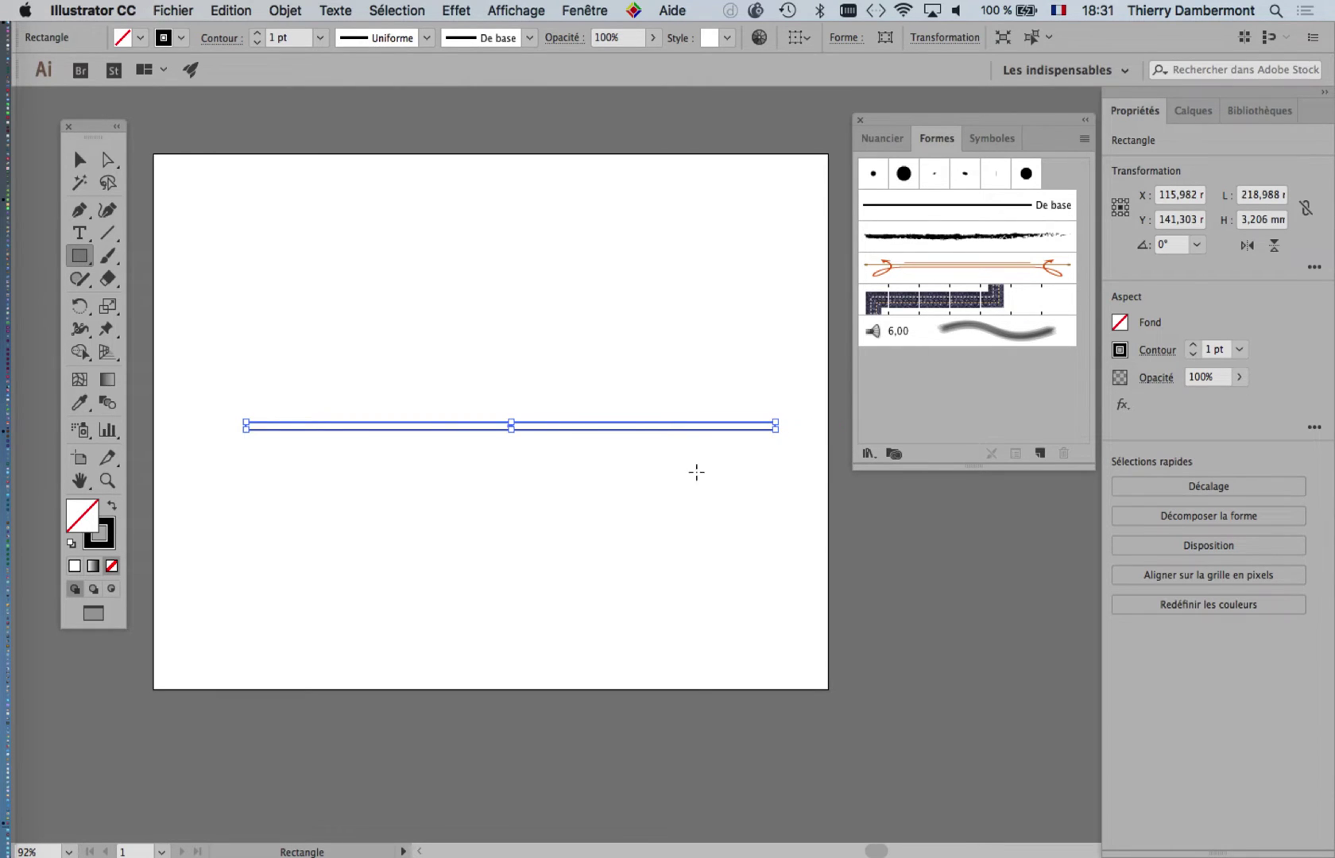
# Step: Swap the thin rectangle's fill and stroke, and swap them back to no fill with a black stroke
pyautogui.moveTo(95, 131)
pyautogui.mouseDown()
pyautogui.moveTo(143, 139)
pyautogui.moveTo(149, 184)
pyautogui.mouseUp()
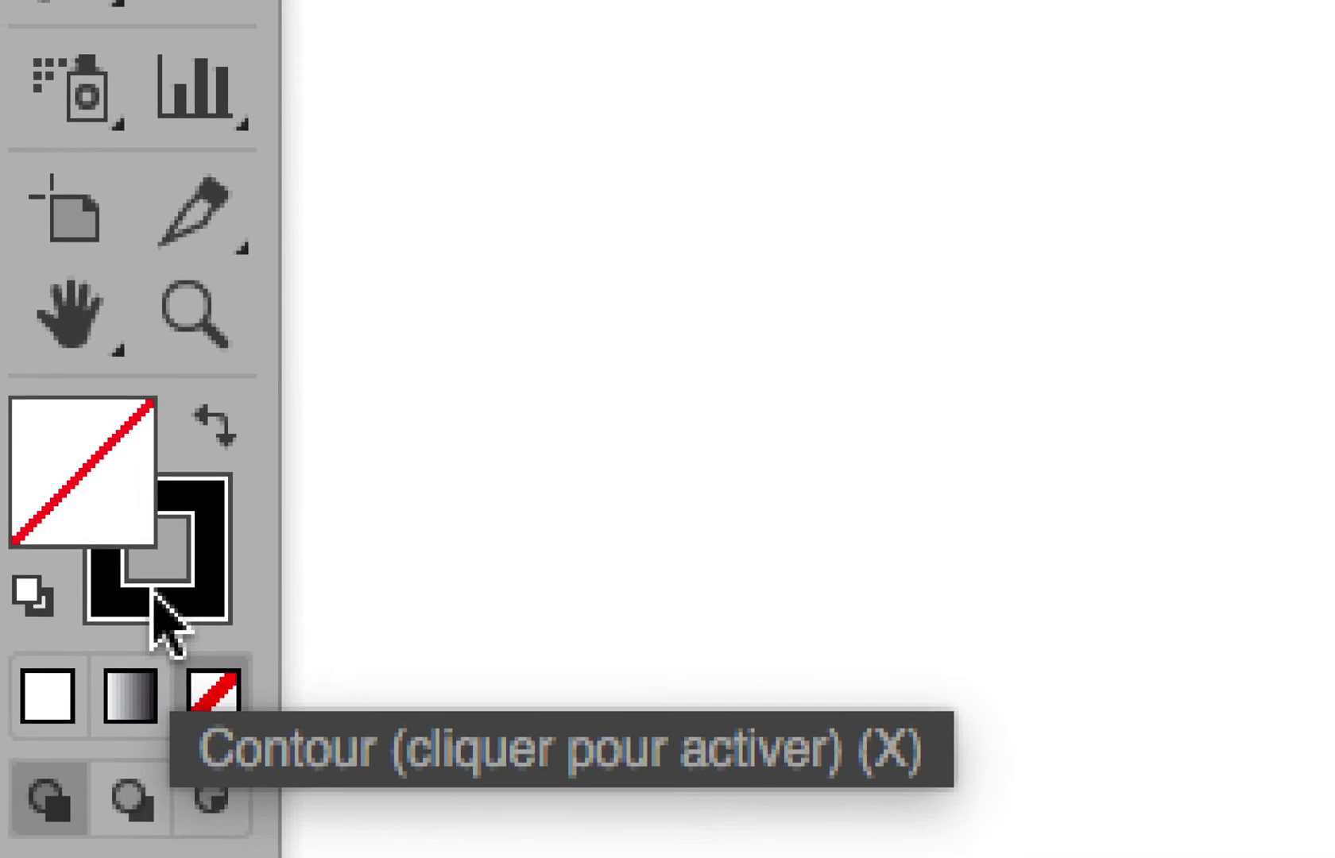
pyautogui.click(214, 425)
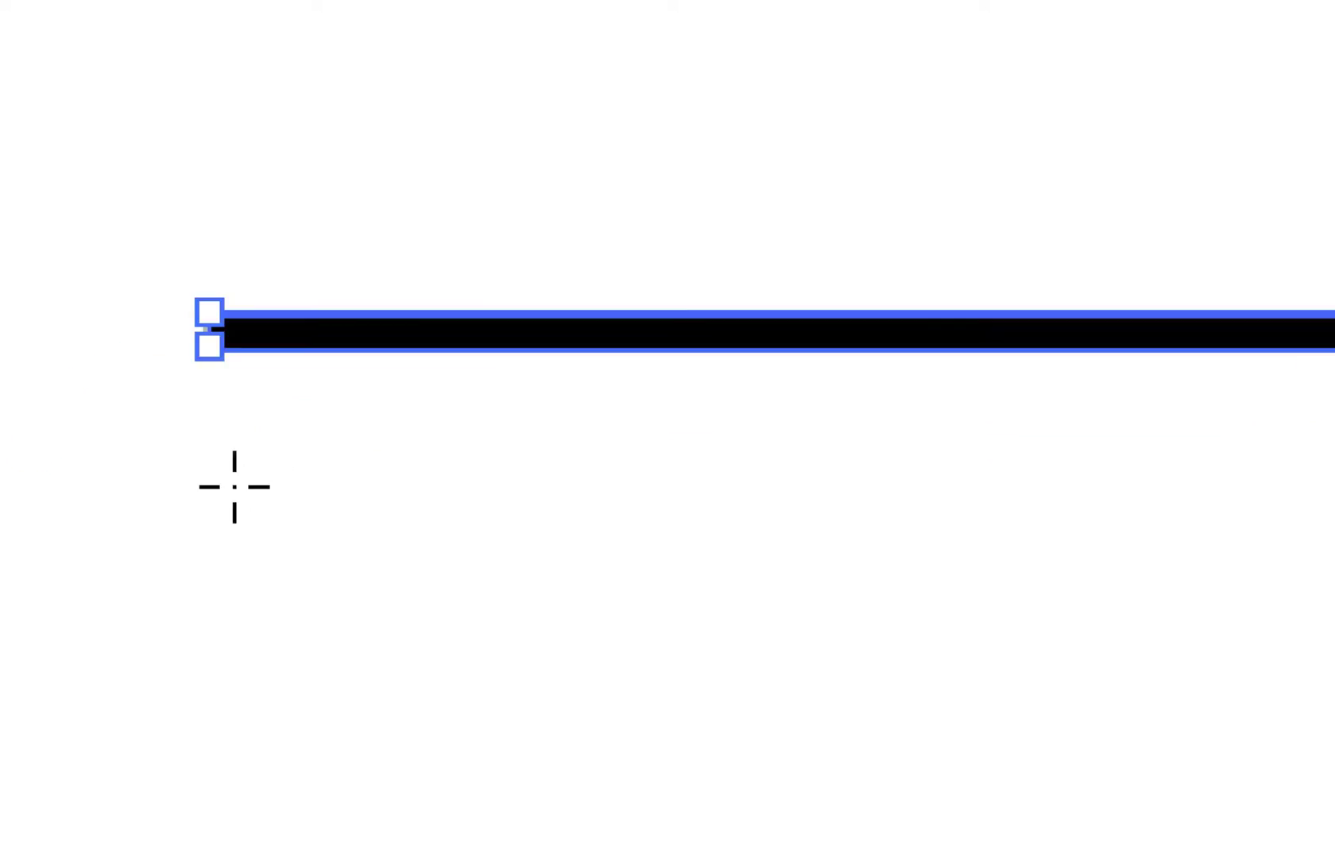
pyautogui.click(144, 672)
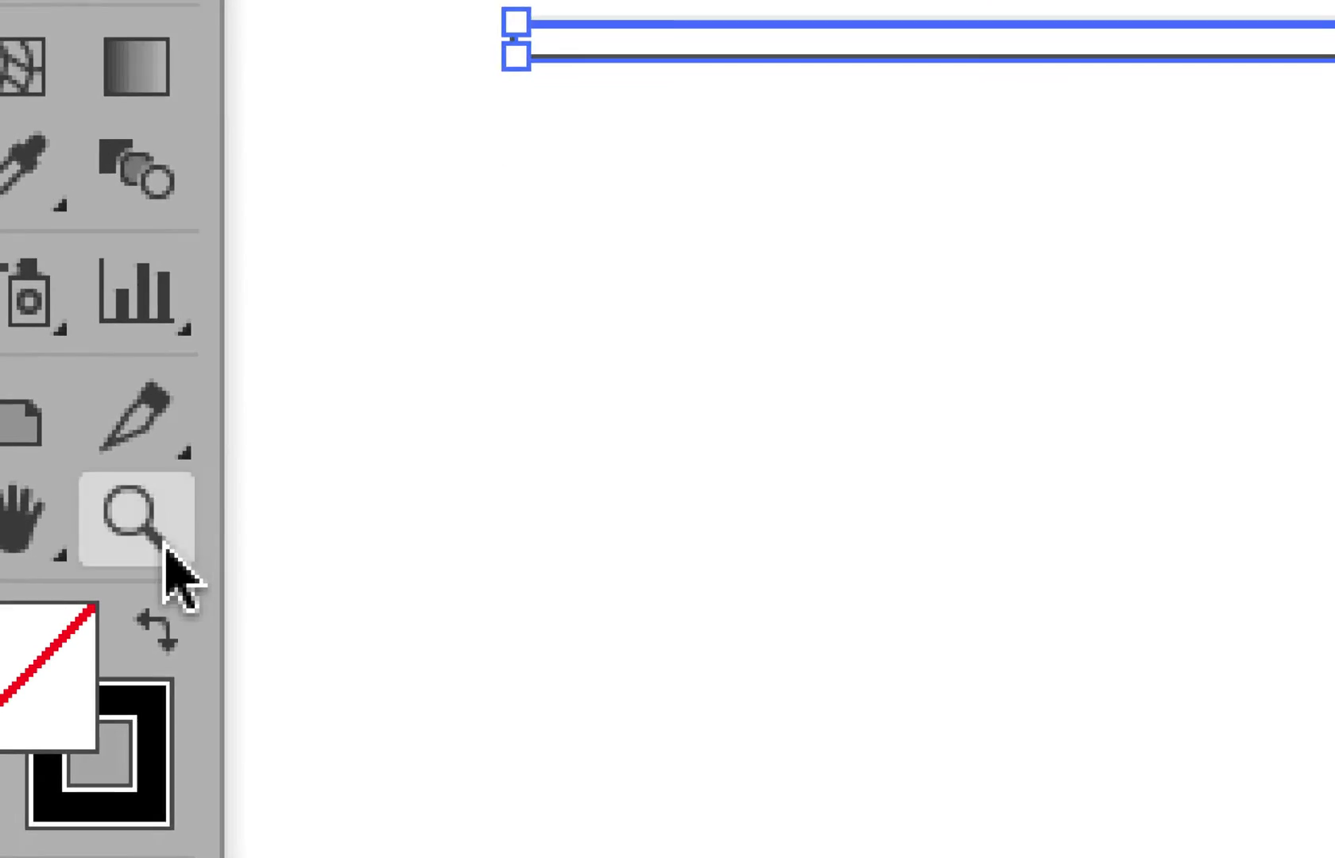
# Step: Give the thin horizontal rectangle a black fill with no stroke and widen it to about 238 mm, keeping the toolbox clear of it
pyautogui.click(159, 565)
pyautogui.click(159, 566)
pyautogui.click(159, 565)
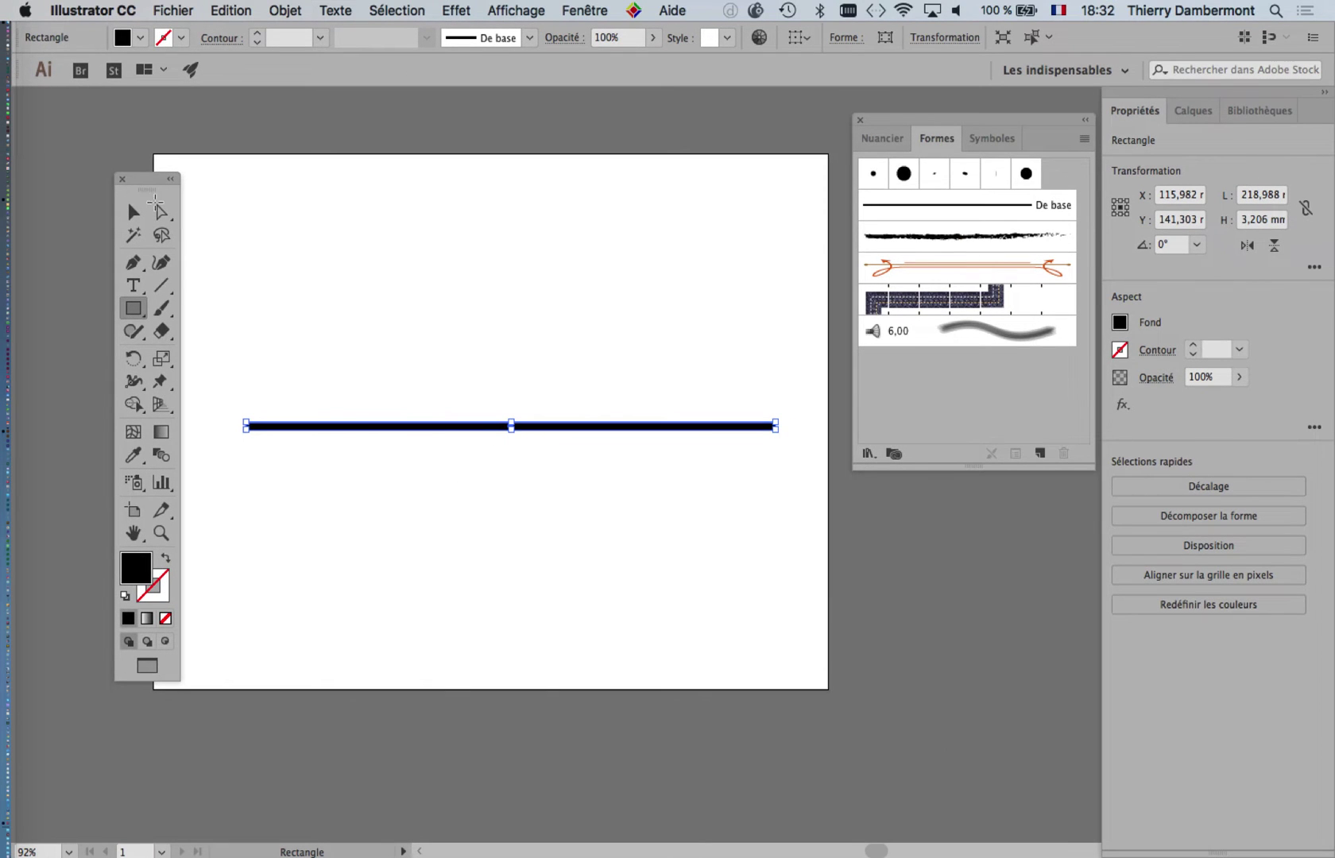
pyautogui.moveTo(146, 189); pyautogui.dragTo(93, 190)
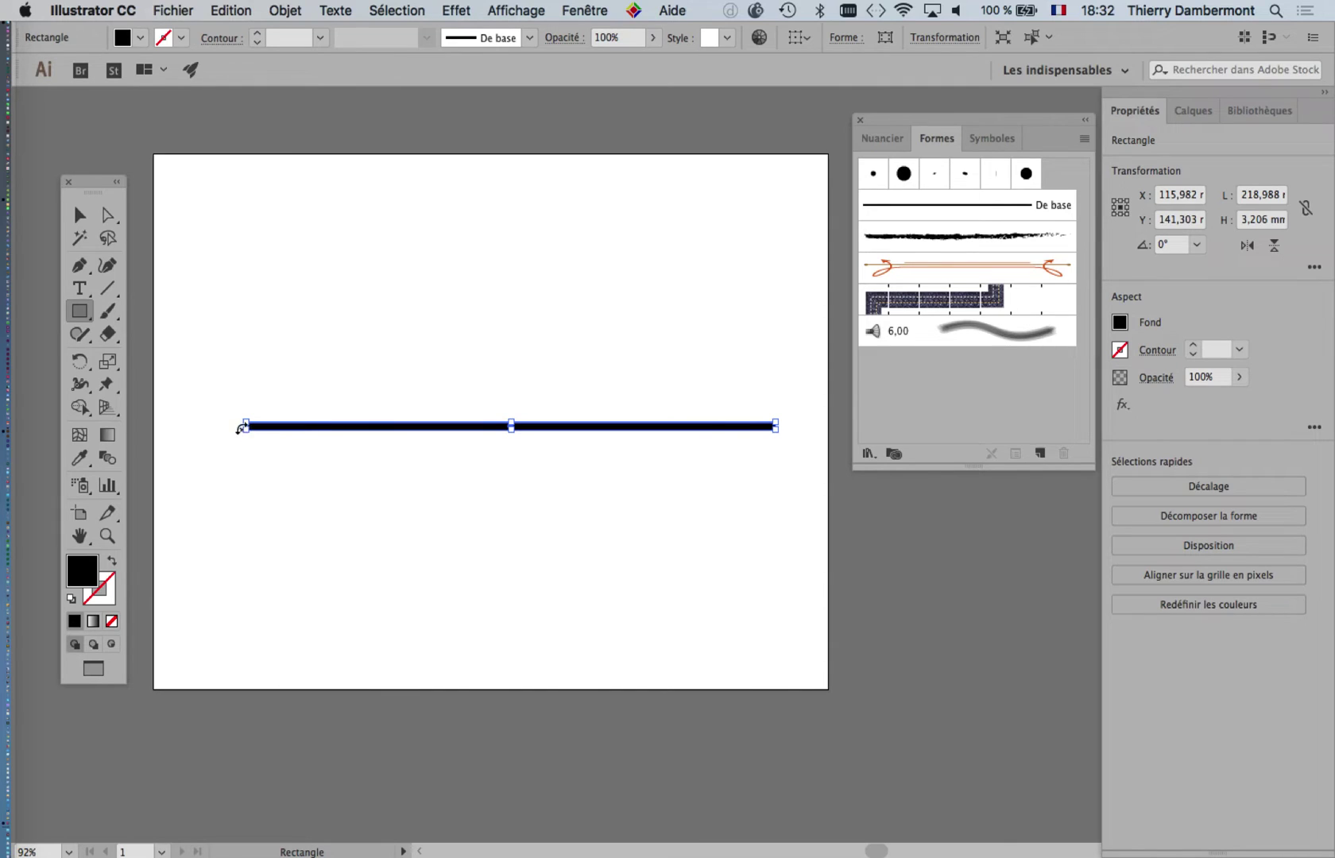
pyautogui.moveTo(246, 426); pyautogui.dragTo(201, 428)
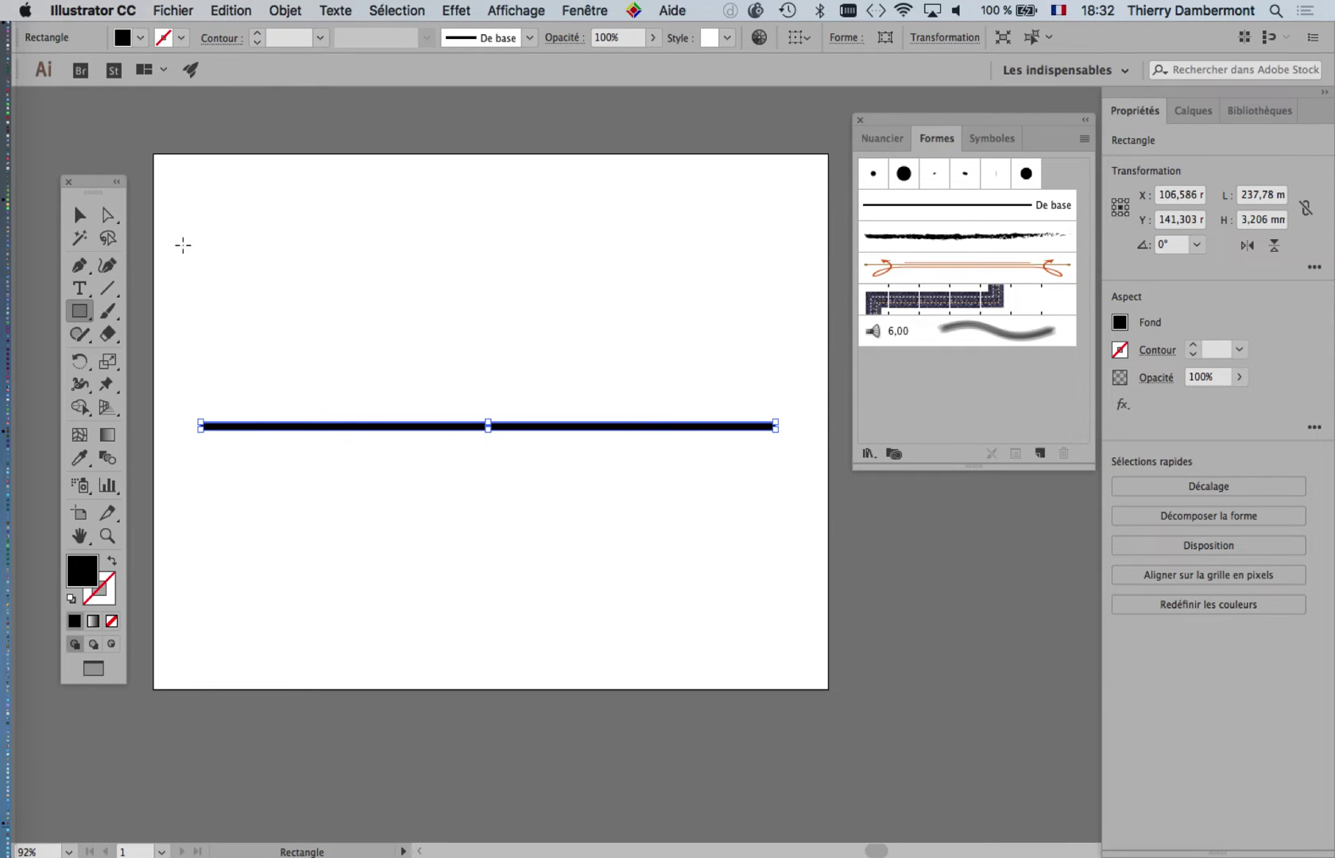
pyautogui.moveTo(89, 182); pyautogui.dragTo(123, 141)
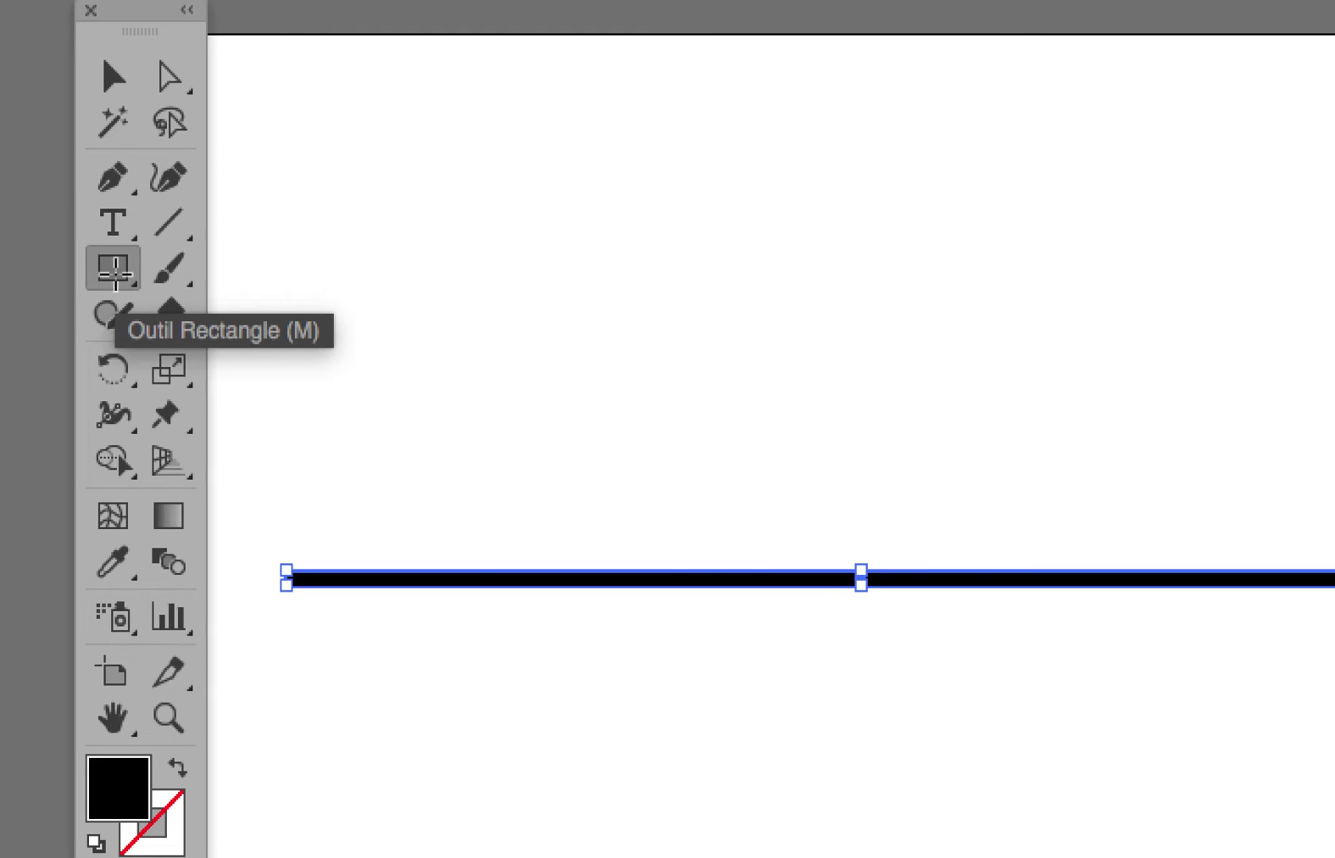
# Step: Draw a circle about 53.7 mm in diameter above the thin horizontal rectangle
pyautogui.click(115, 272)
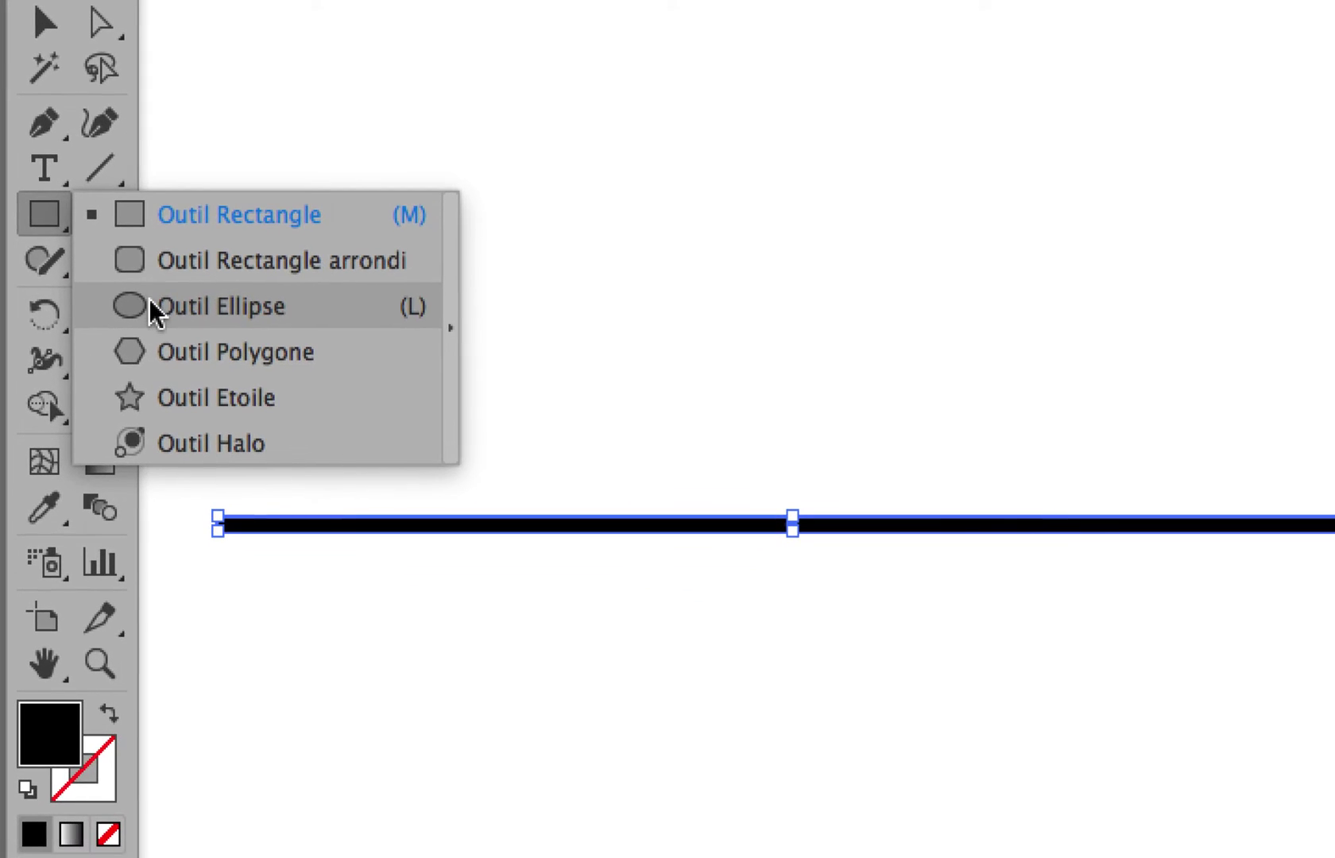
pyautogui.click(174, 344)
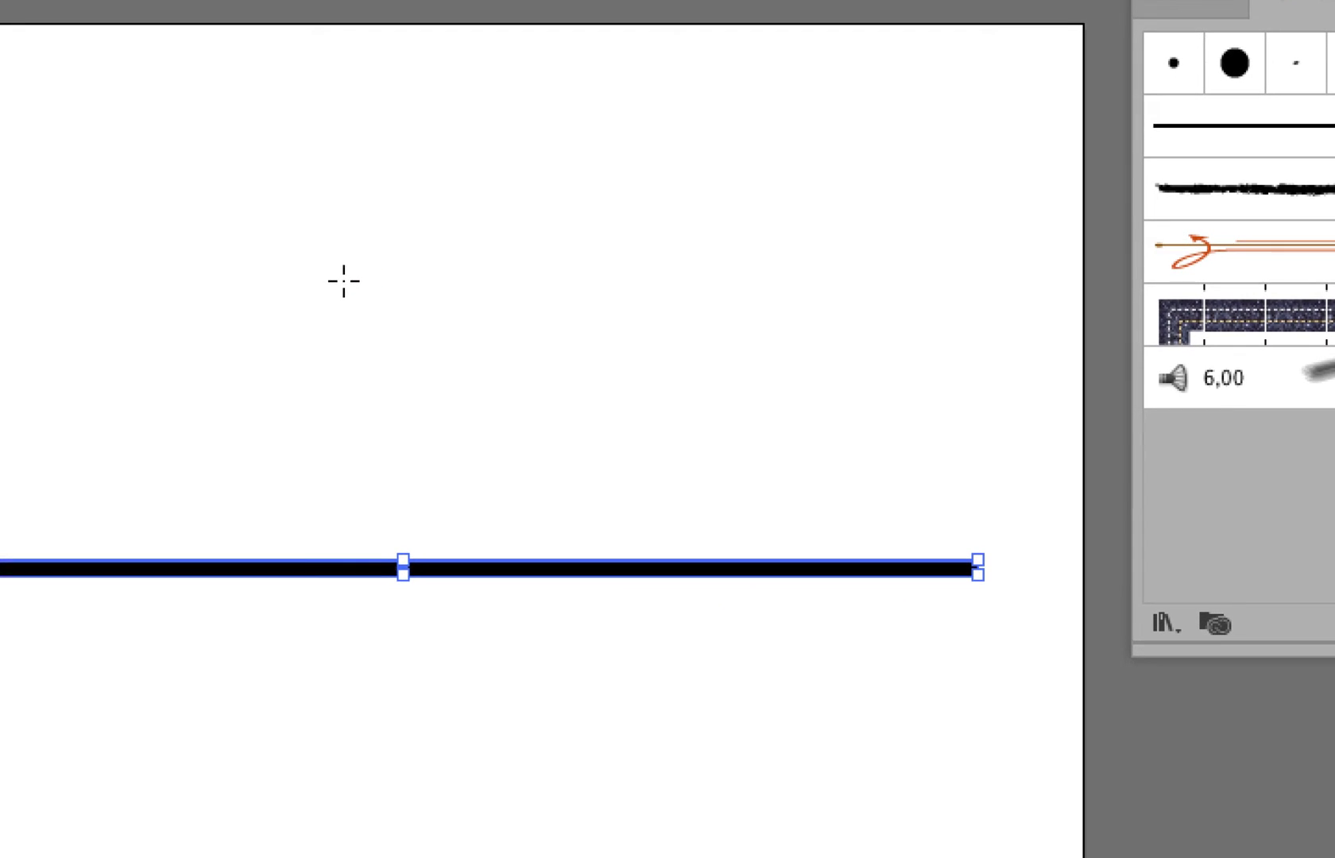
pyautogui.moveTo(345, 281); pyautogui.dragTo(428, 419)
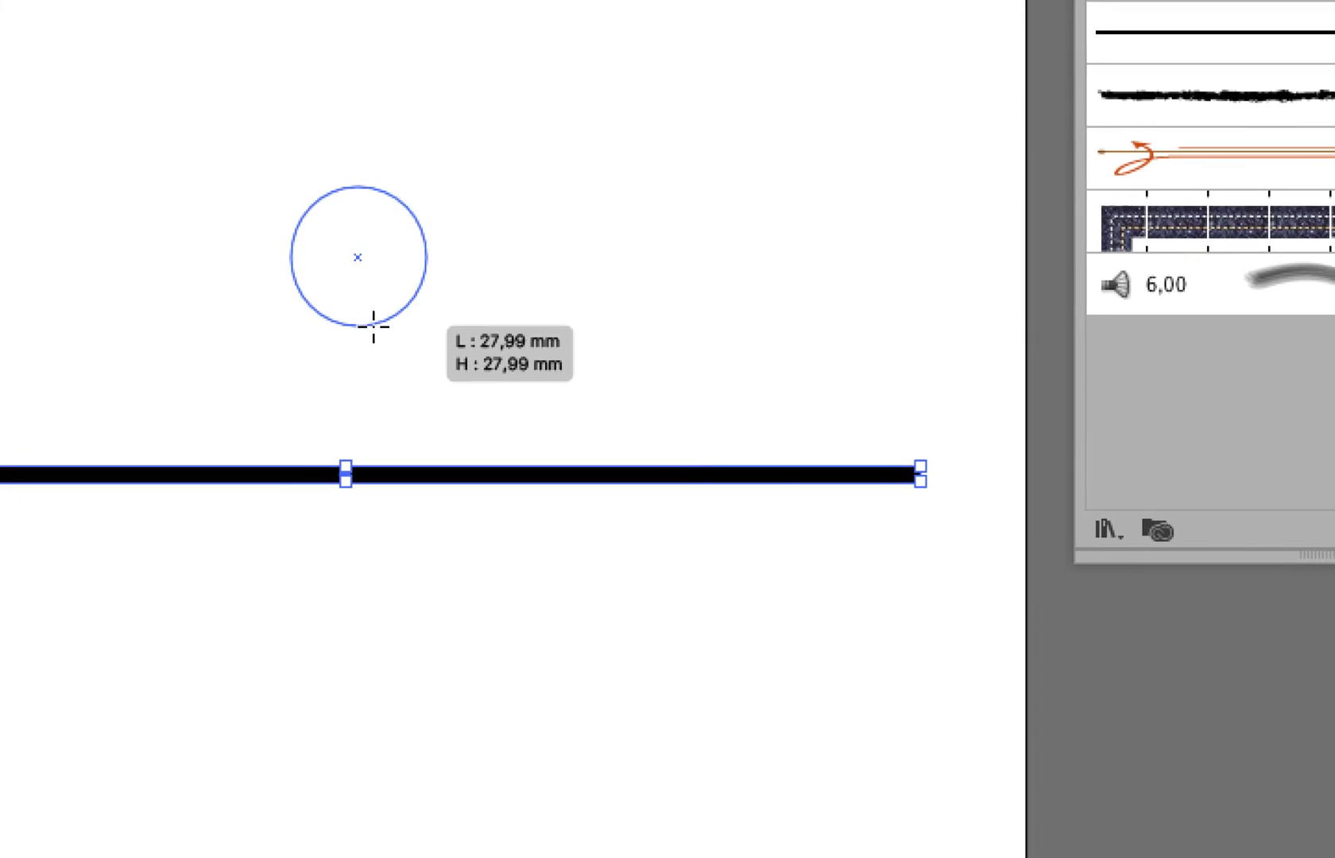
pyautogui.moveTo(374, 326); pyautogui.dragTo(450, 365)
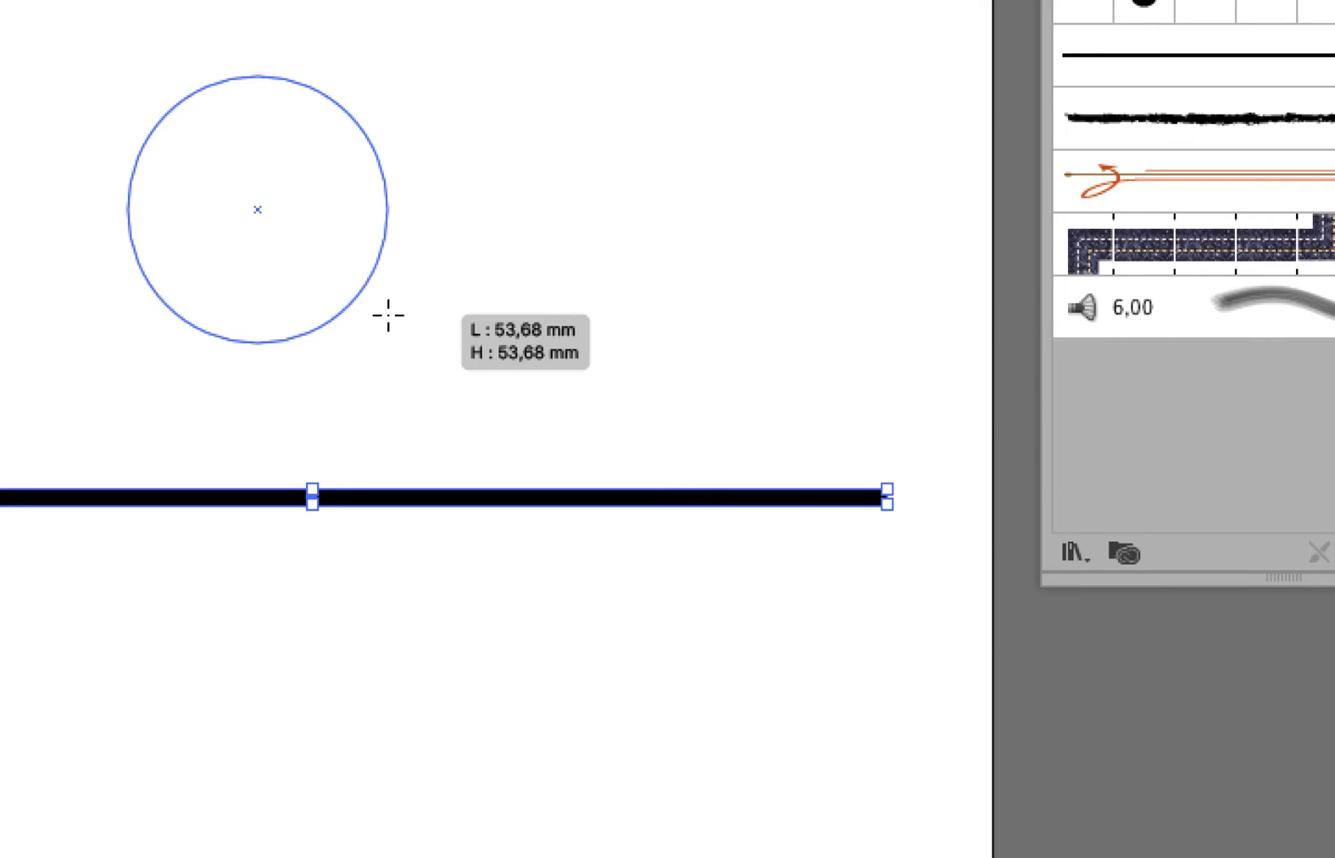
pyautogui.moveTo(387, 315); pyautogui.dragTo(388, 315)
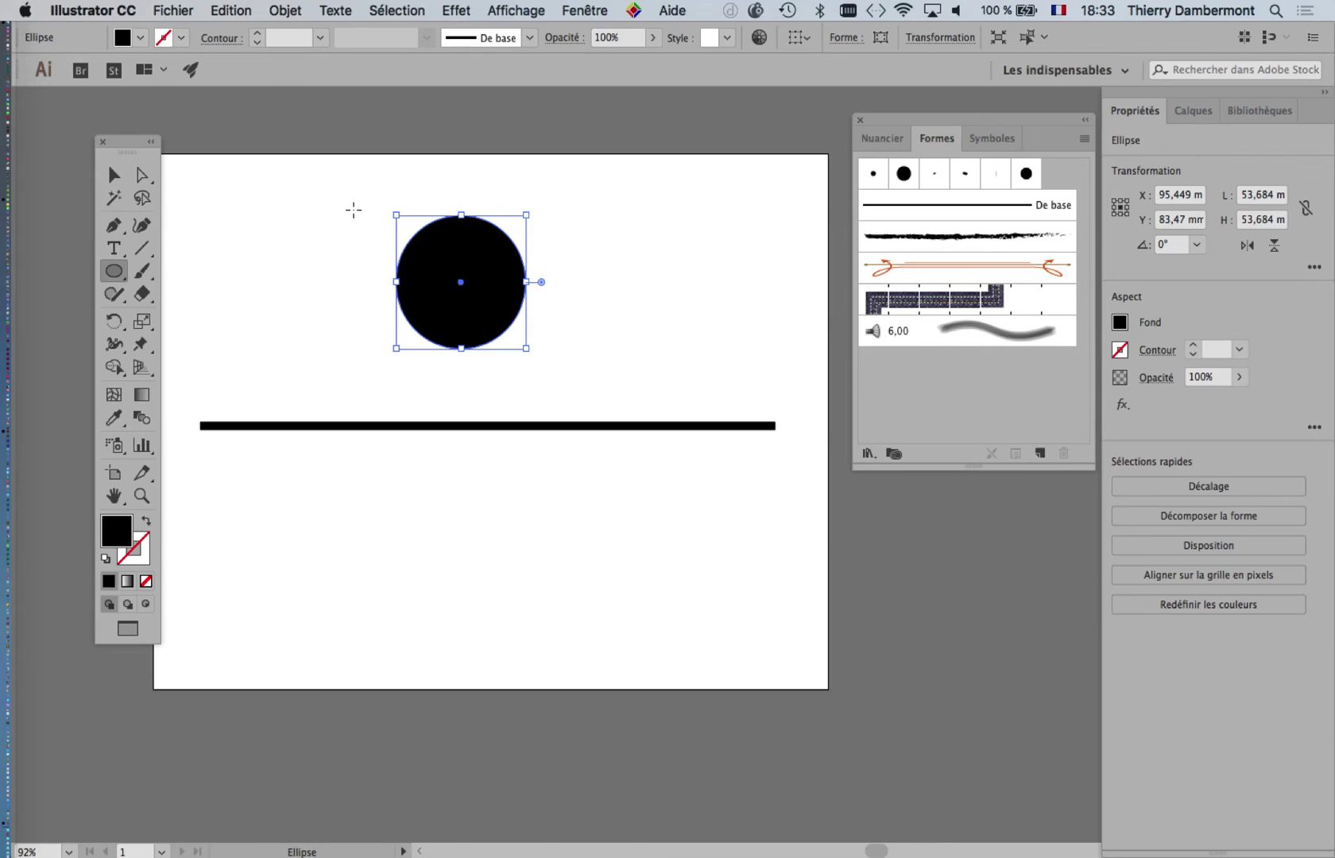
# Step: Switch to the Rectangle tool and detach the shape tools as a floating toolbar above the circle
pyautogui.click(114, 271)
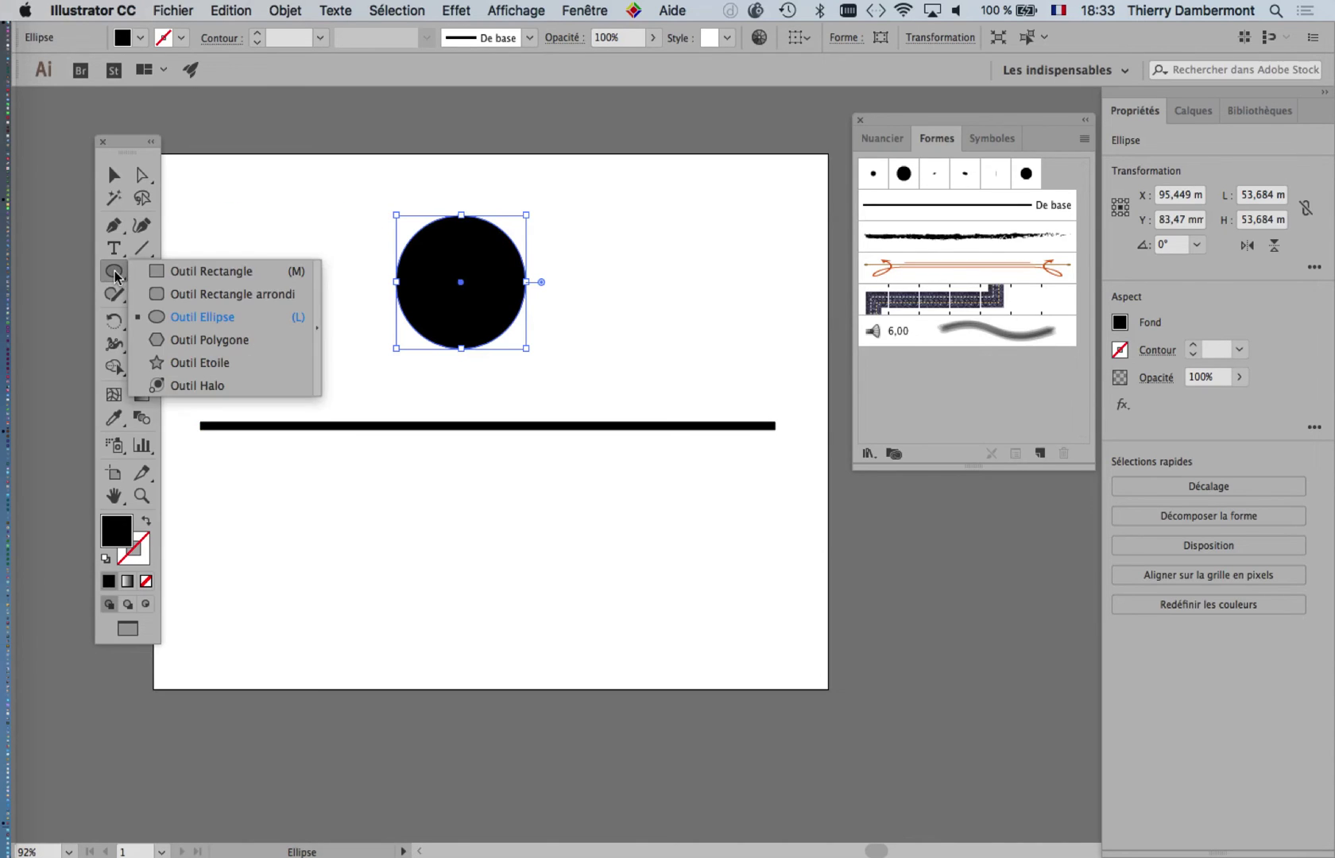
pyautogui.click(173, 274)
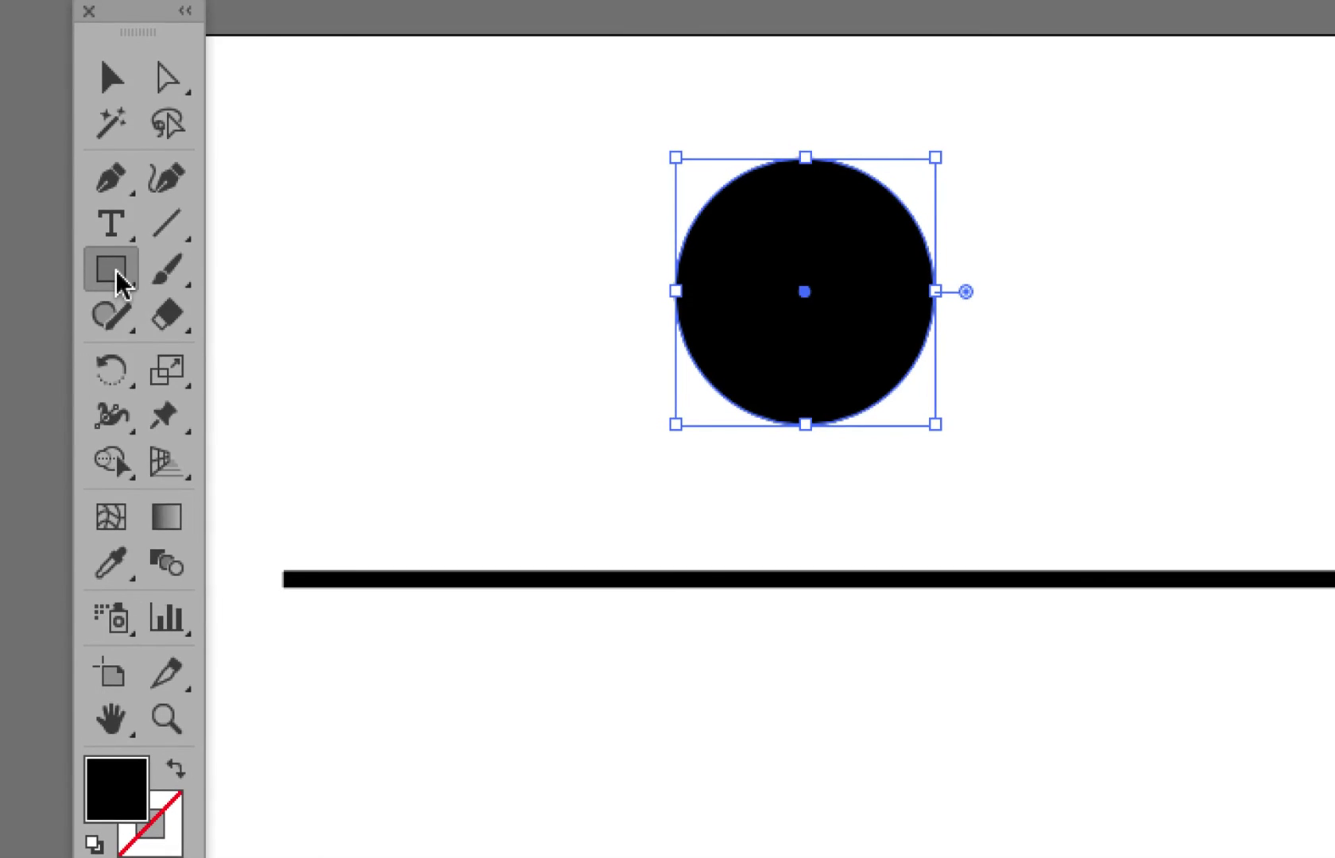
pyautogui.click(116, 274)
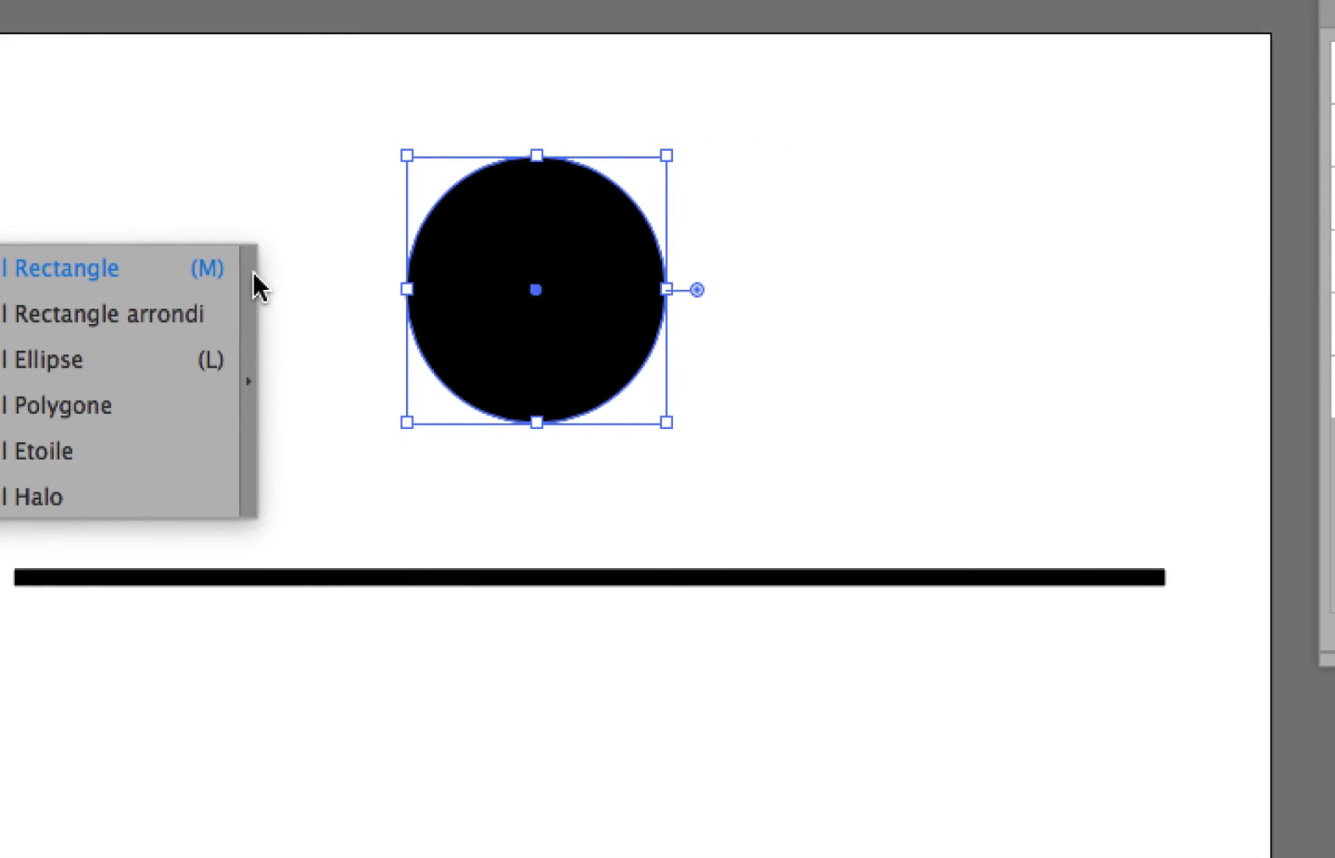
pyautogui.click(253, 273)
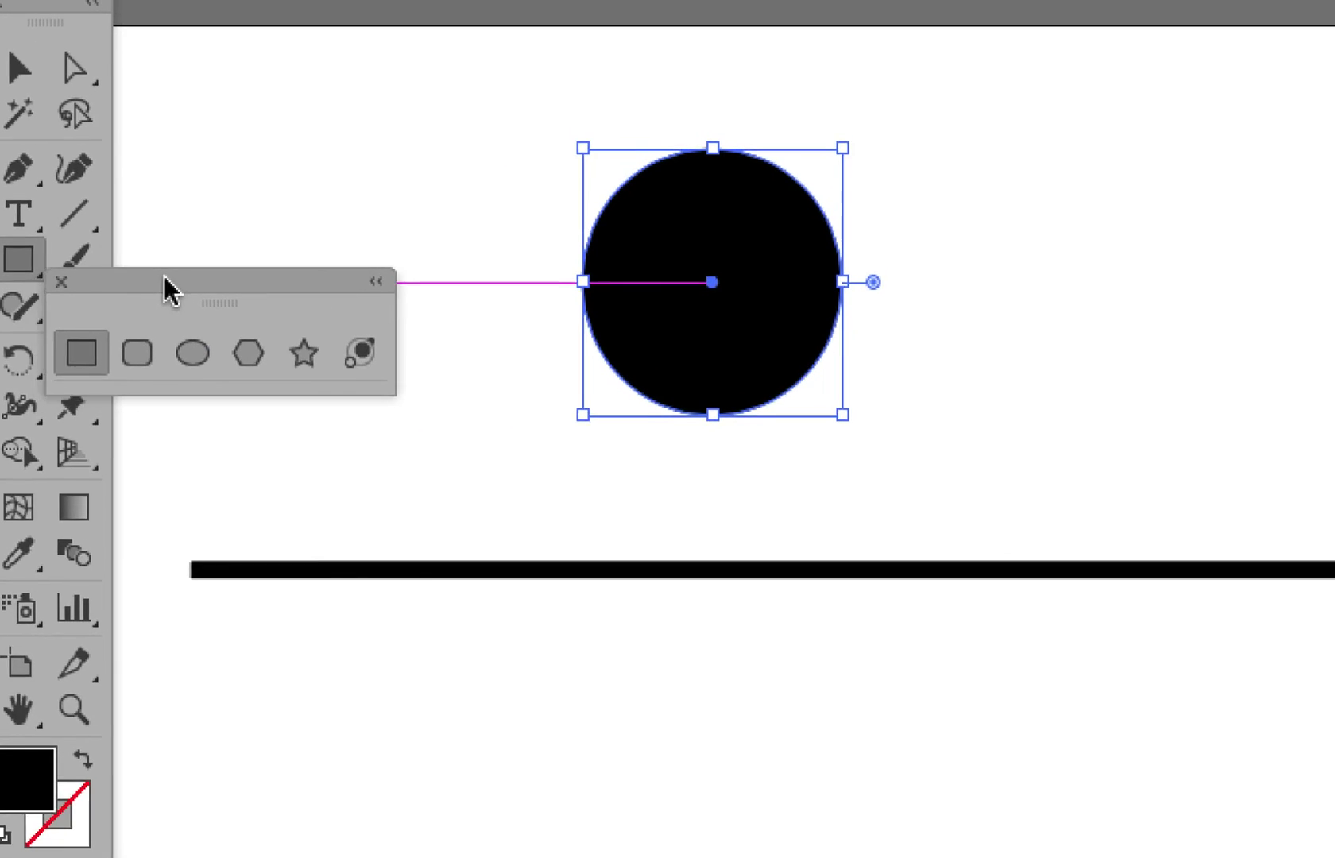
pyautogui.moveTo(164, 289); pyautogui.dragTo(207, 192)
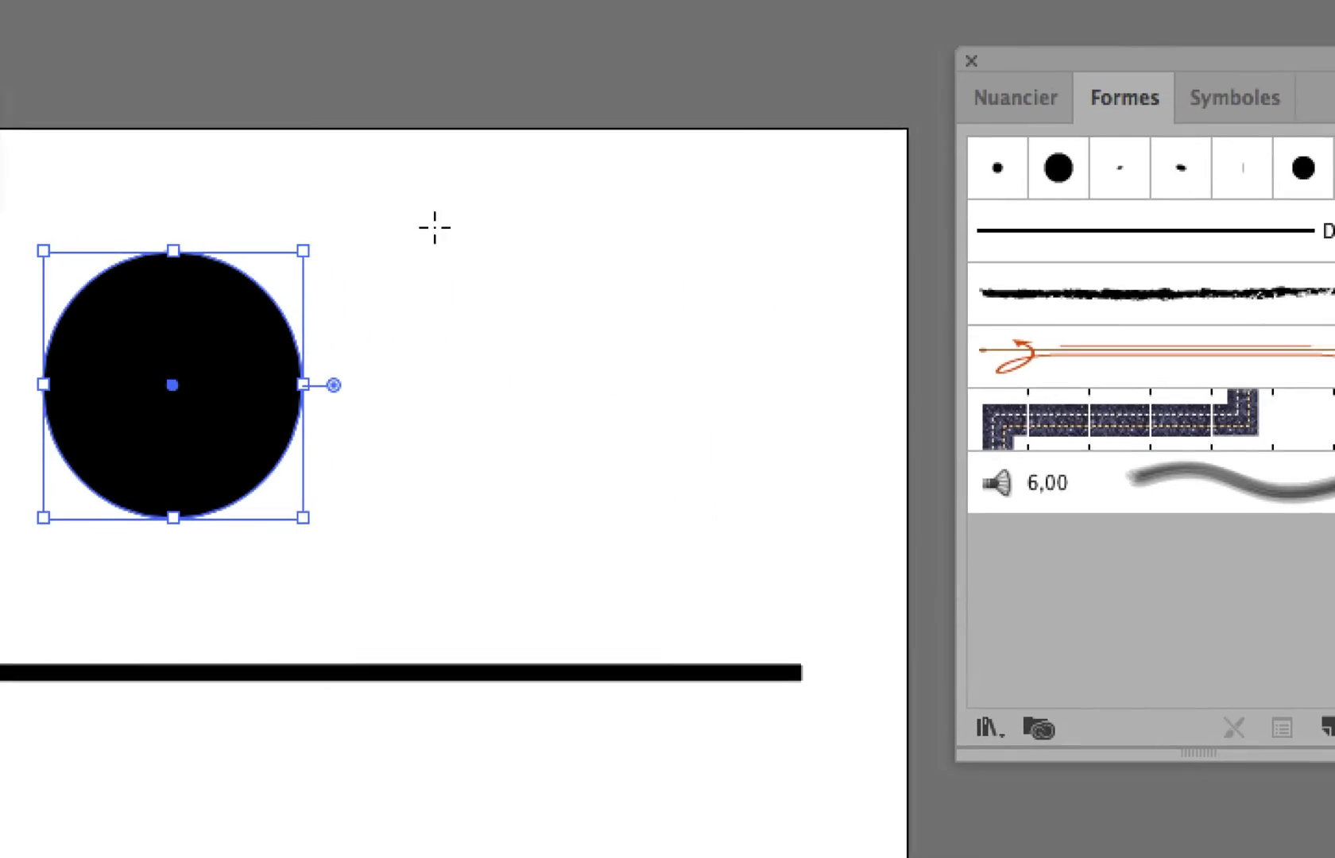
# Step: Draw a vertical rectangle about 18.8 mm wide and 77 mm high beside the circle, and move the floating shape toolbar below the horizontal bar
pyautogui.moveTo(436, 218); pyautogui.dragTo(528, 601)
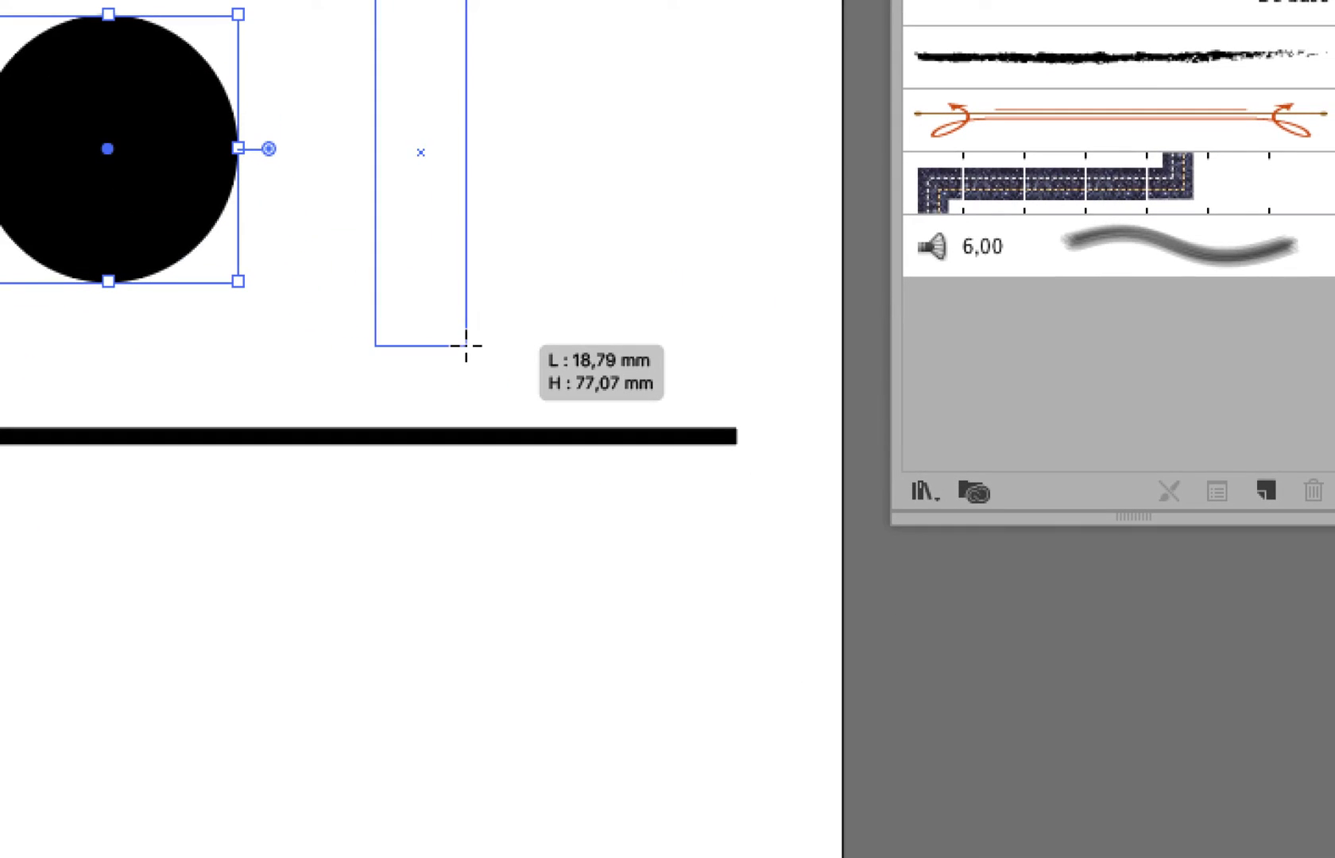
pyautogui.moveTo(466, 346); pyautogui.dragTo(467, 347)
pyautogui.press('v')
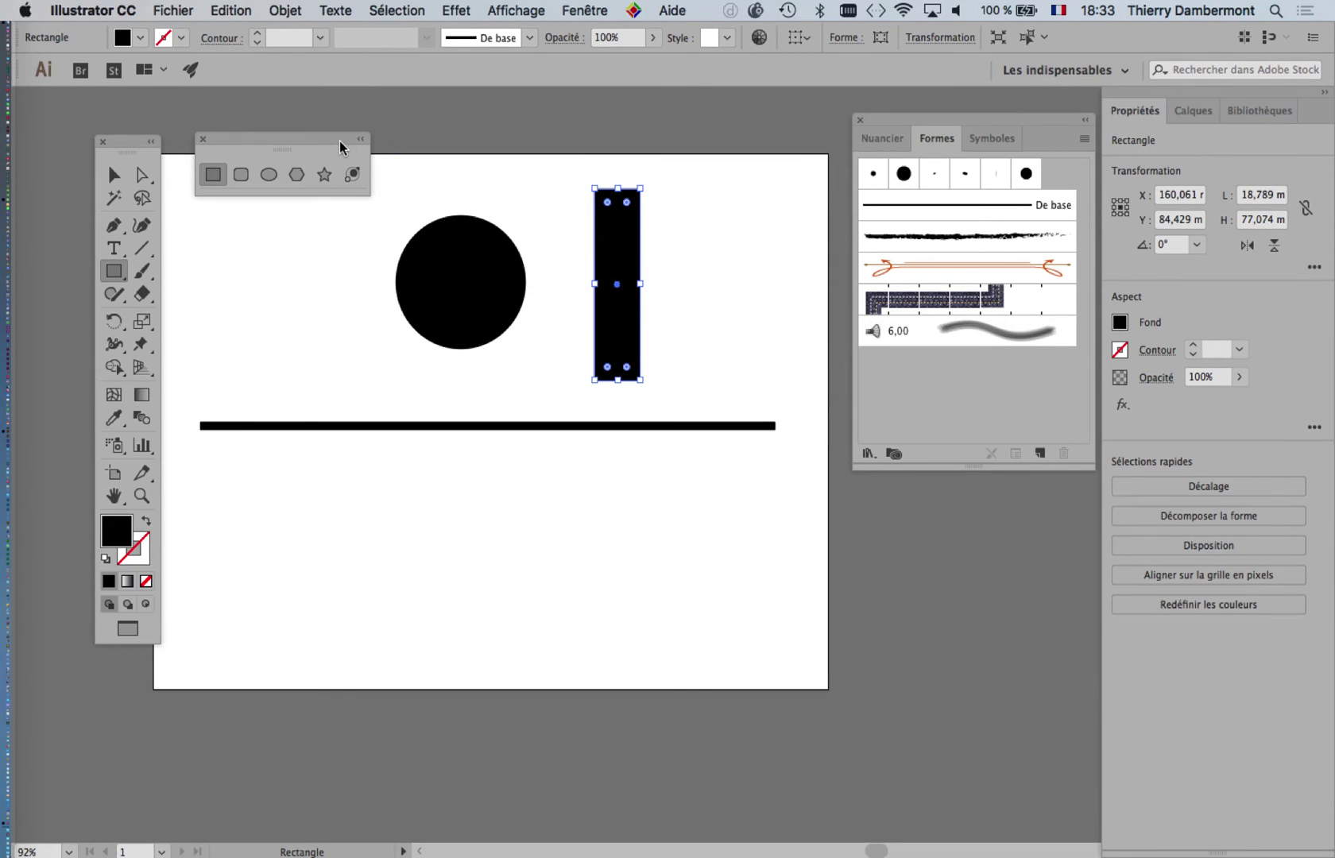
pyautogui.moveTo(340, 147); pyautogui.dragTo(382, 557)
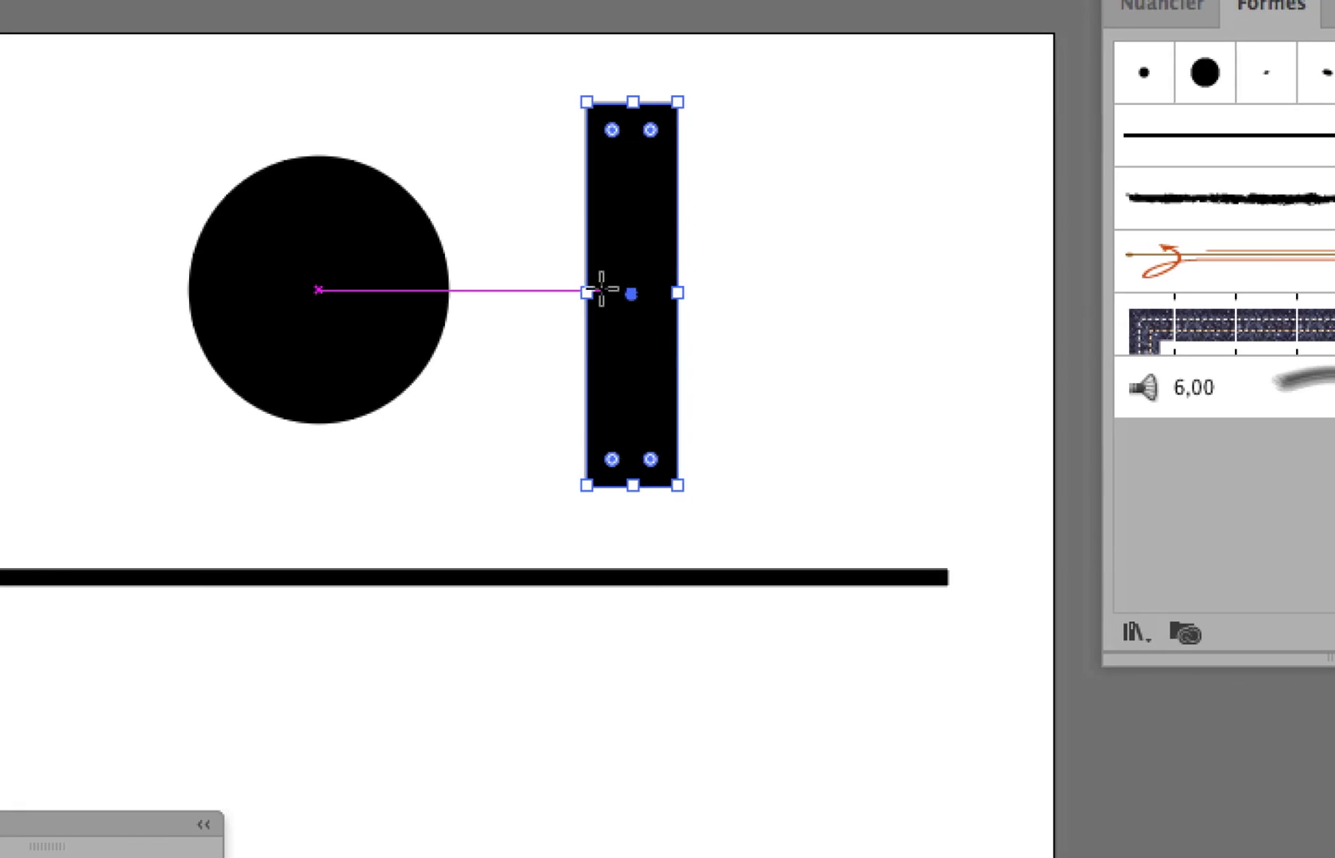
pyautogui.moveTo(603, 290)
pyautogui.mouseDown()
pyautogui.moveTo(509, 293)
pyautogui.moveTo(643, 294)
pyautogui.moveTo(600, 291)
pyautogui.mouseUp()
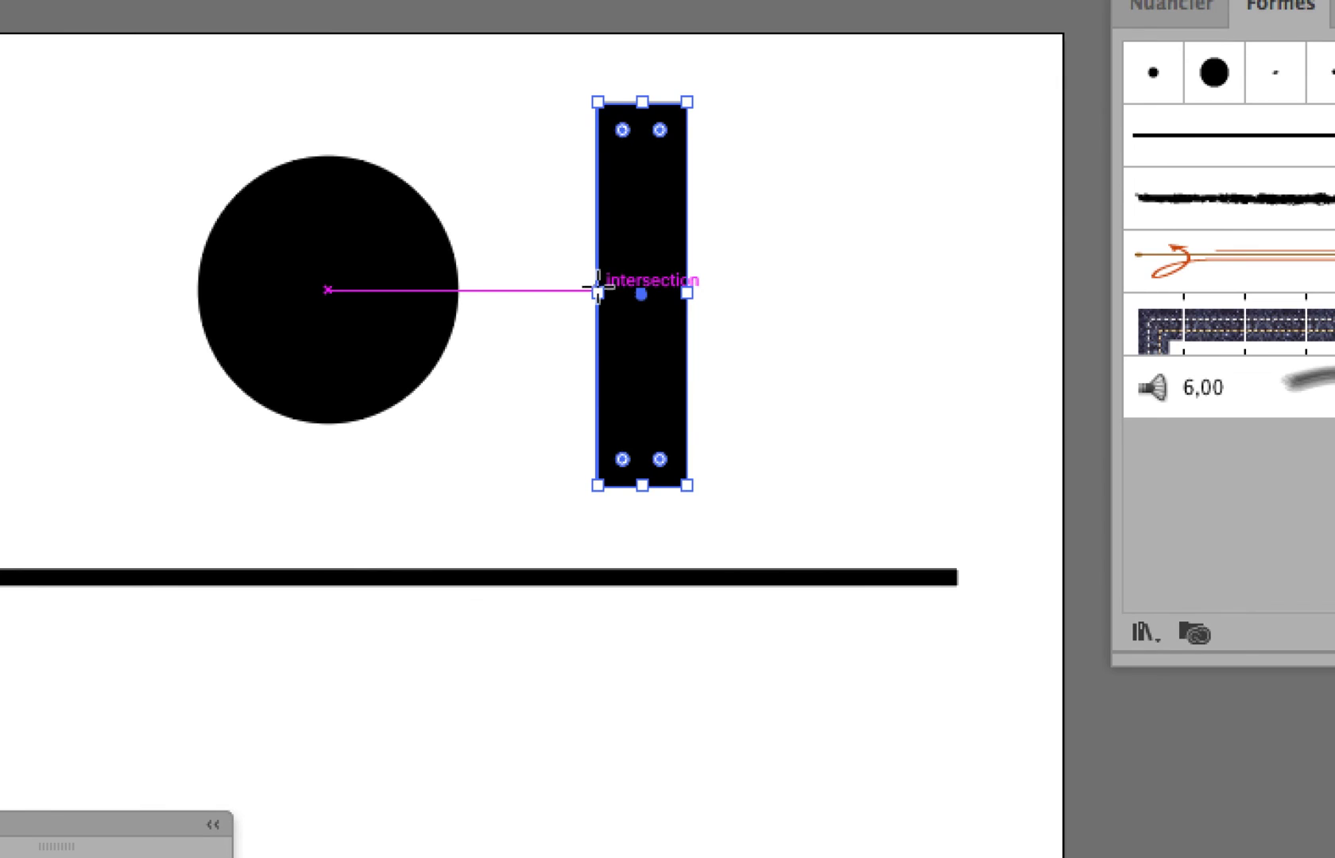